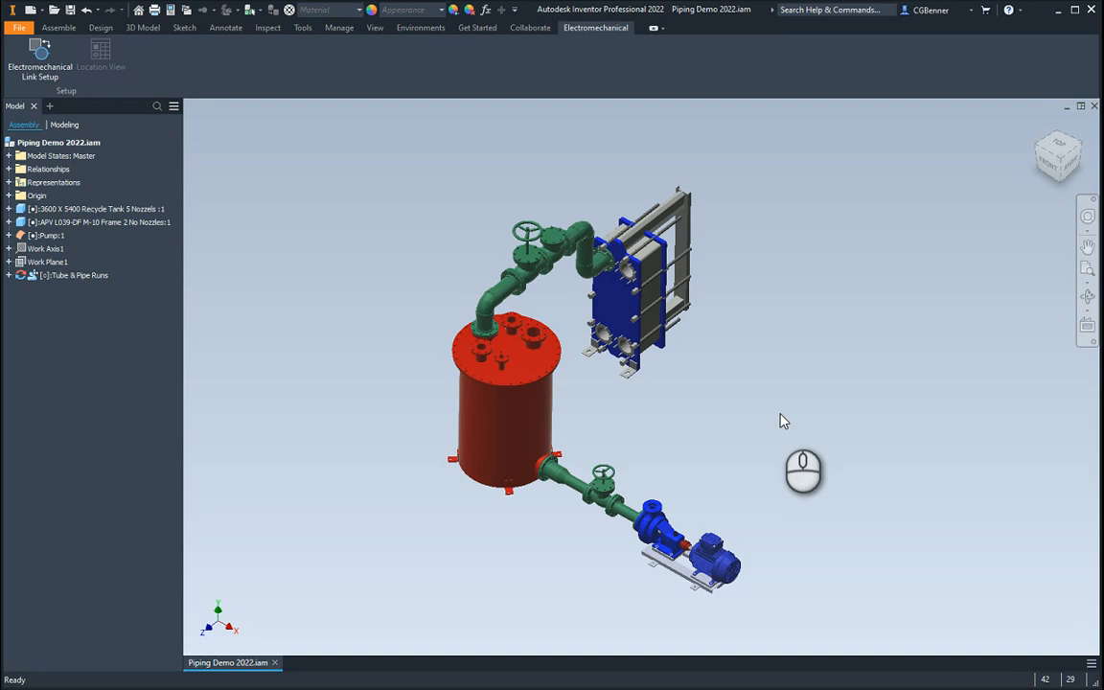
Activate Run 01 between the tank and the pump for editing and open the instance properties of its globe valve
left_click(719, 423)
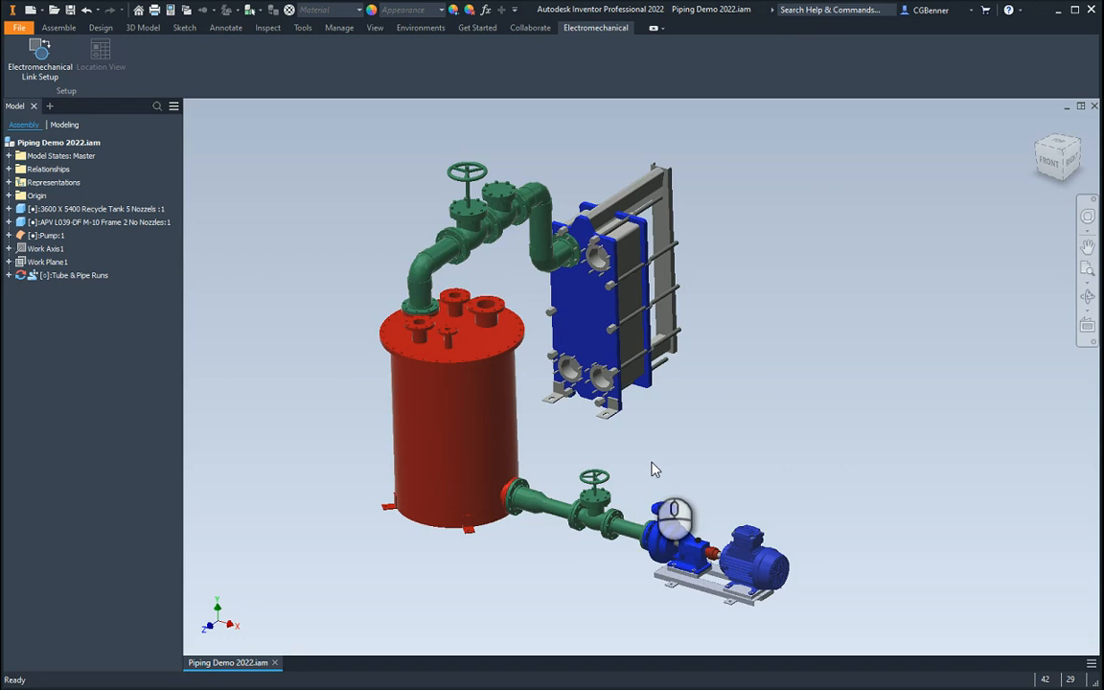
double_click(595, 488)
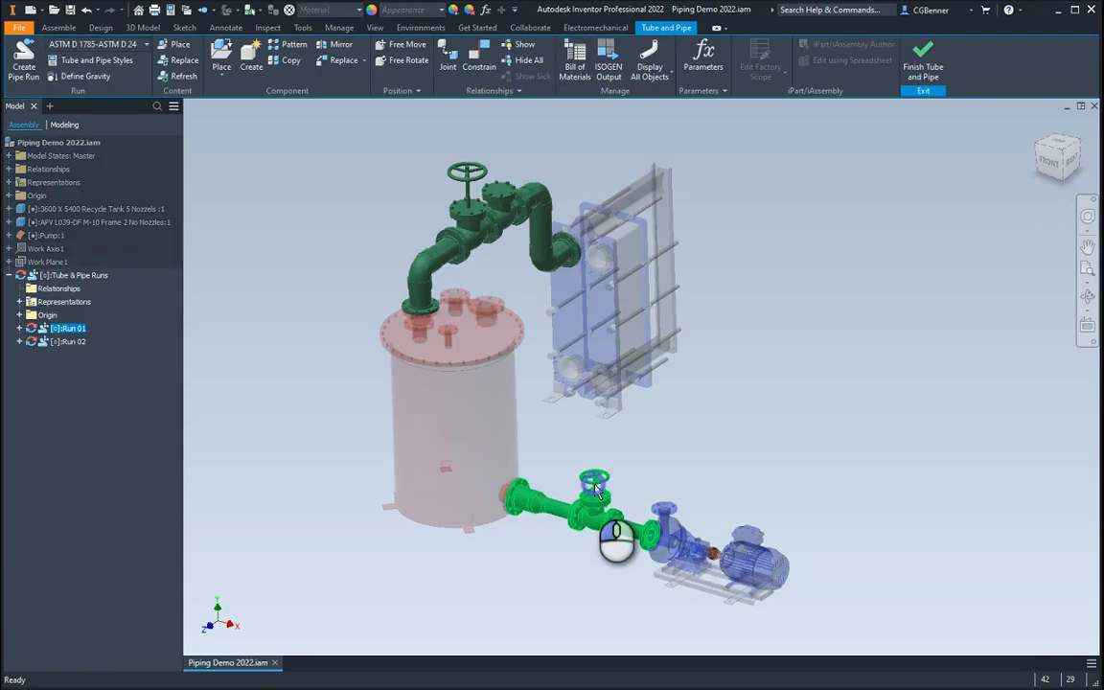
double_click(595, 489)
left_click(602, 489)
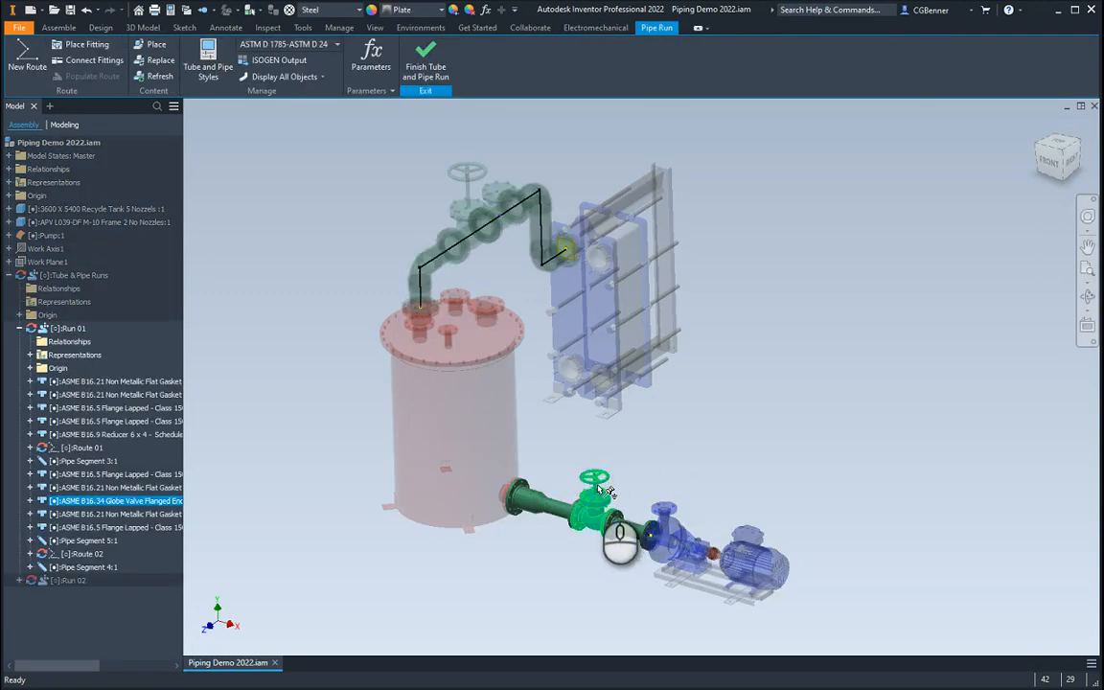
right_click(602, 488)
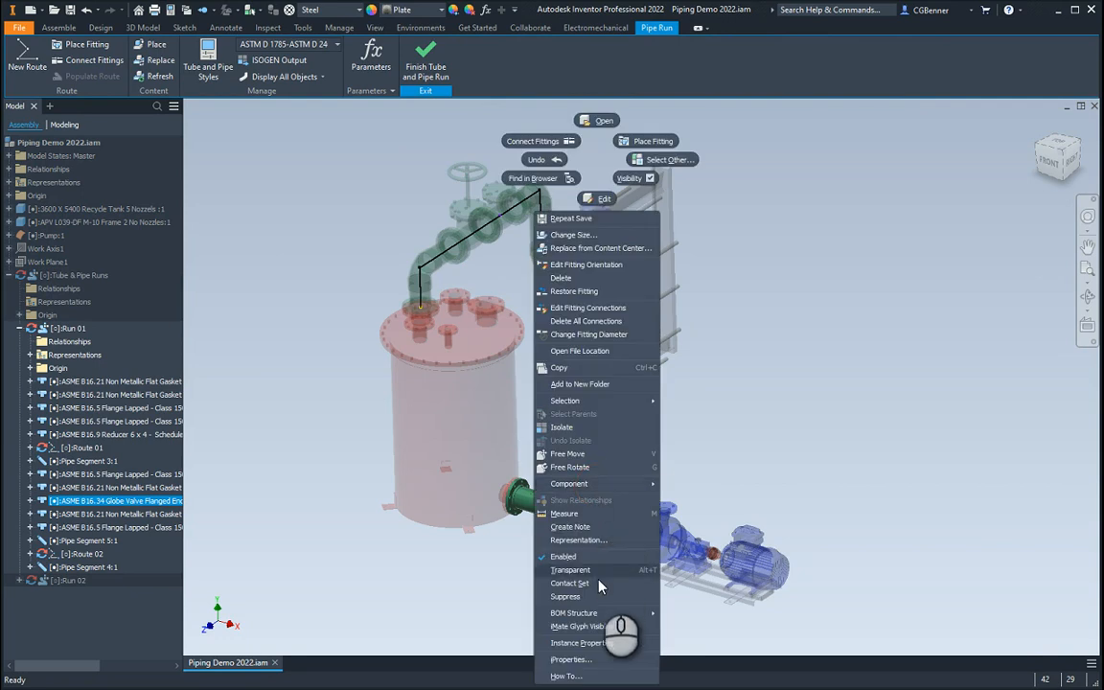
left_click(600, 647)
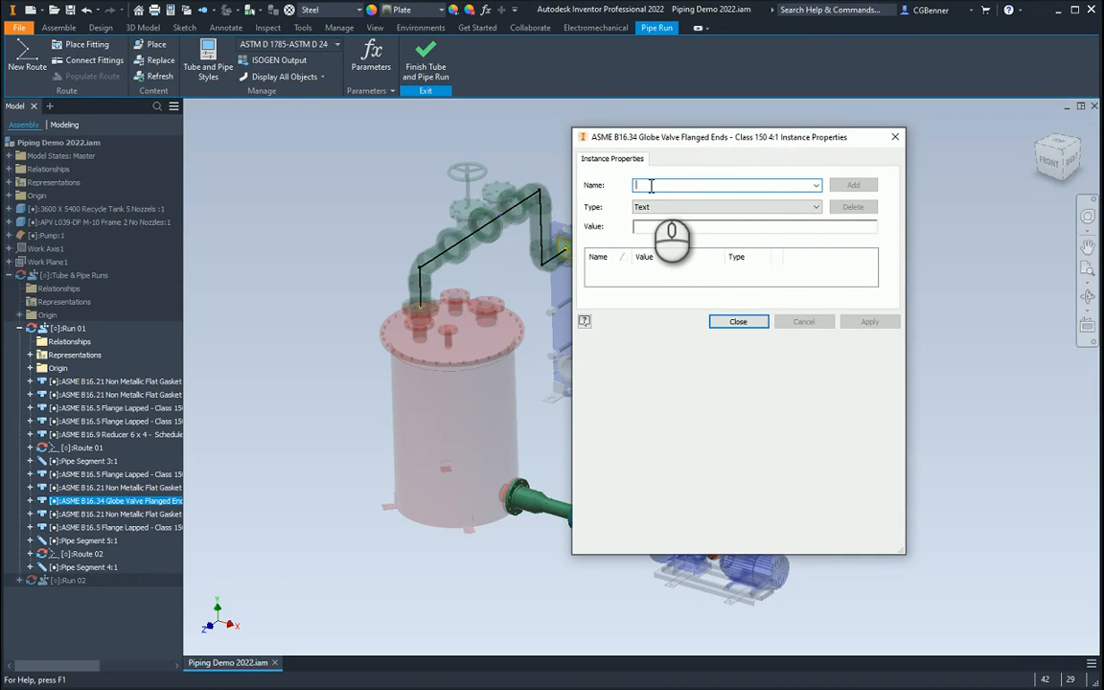
Add a text instance property named Tag with the value HV-100 to the globe valve and apply it
type("Tag")
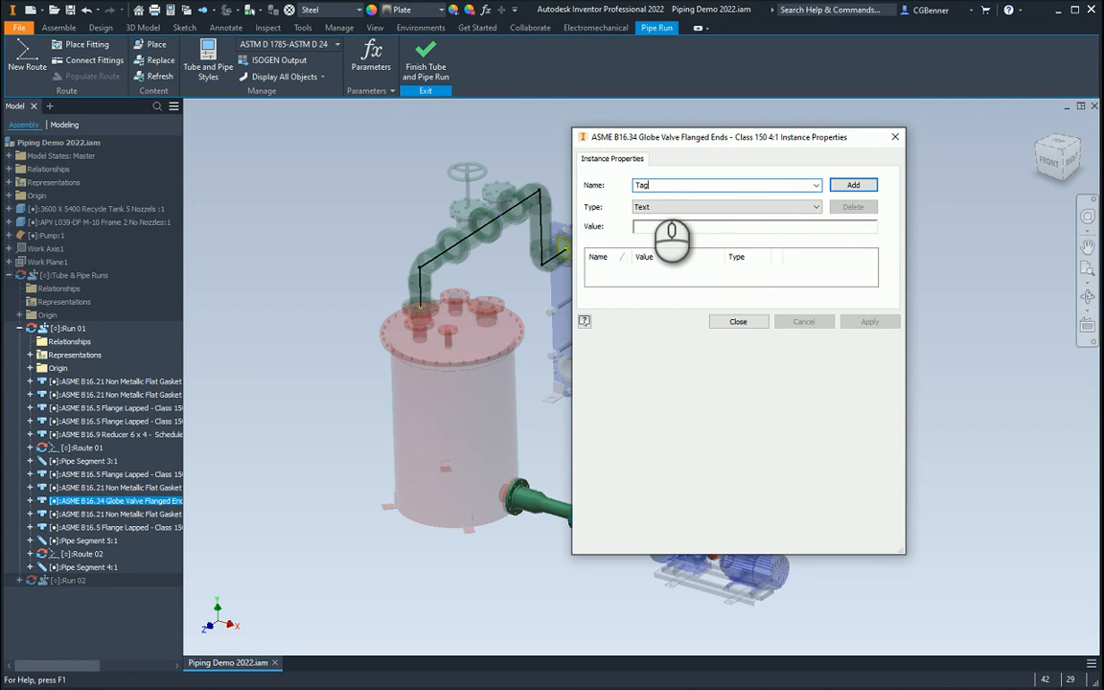
left_click(815, 210)
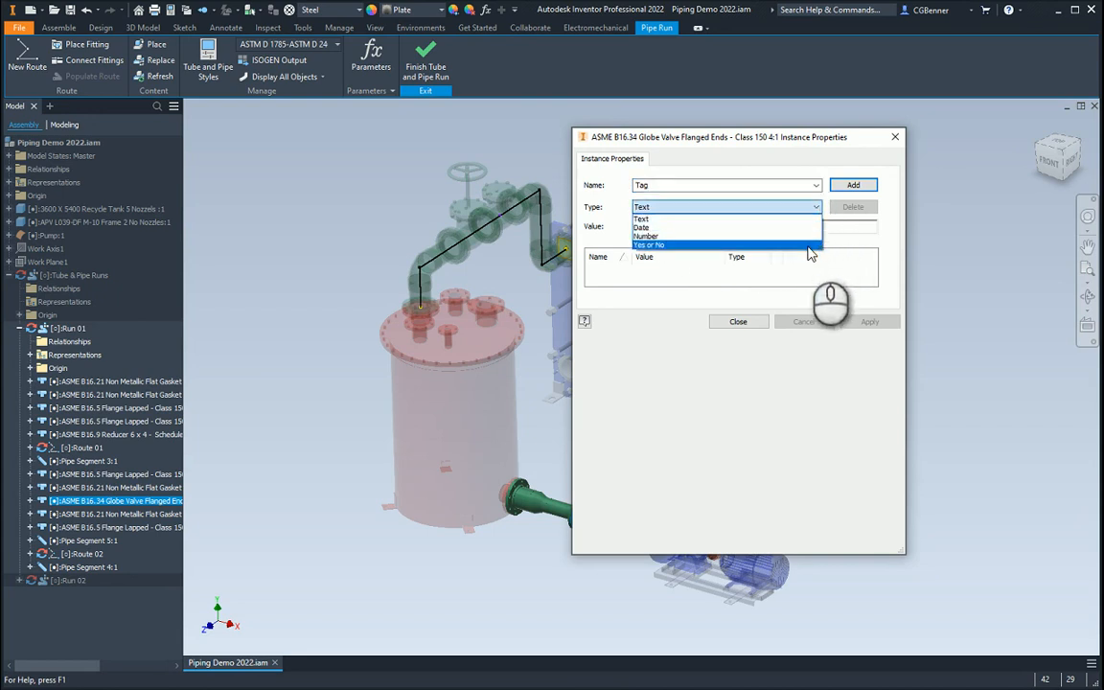
left_click(862, 231)
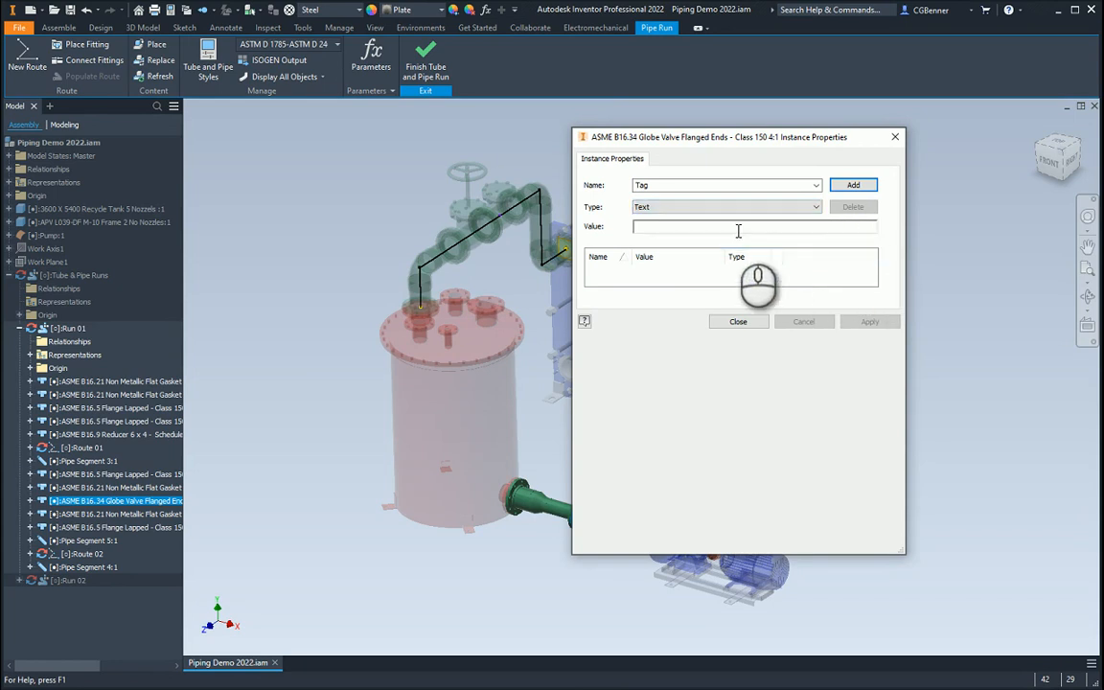
left_click(650, 228)
left_click(854, 186)
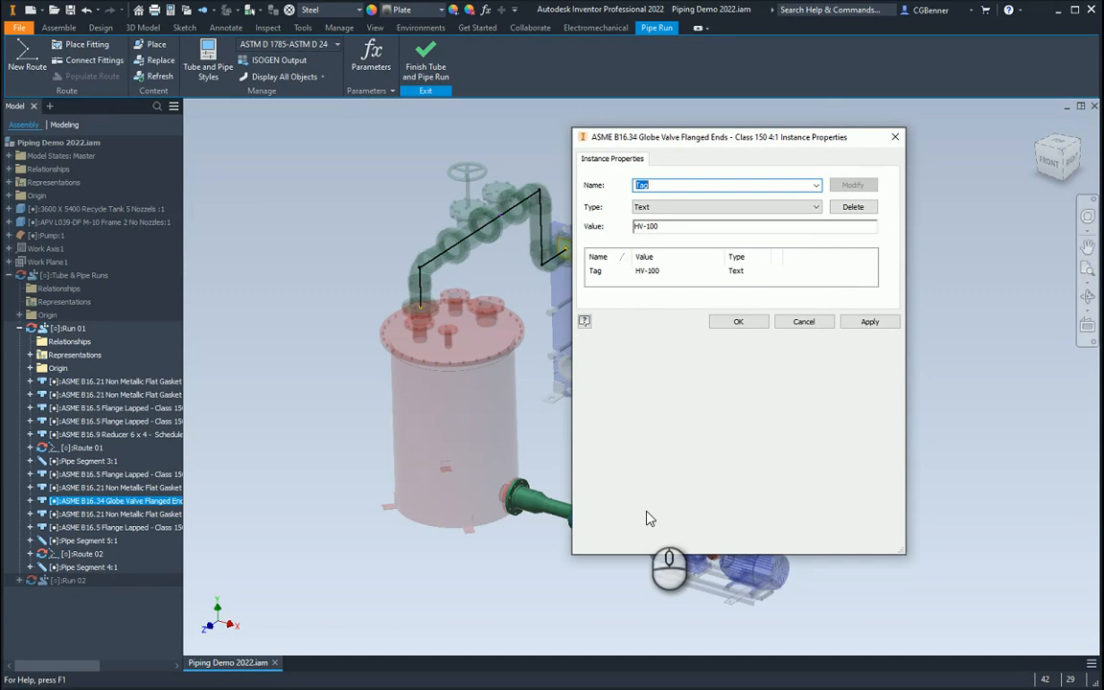
left_click(871, 323)
left_click(738, 321)
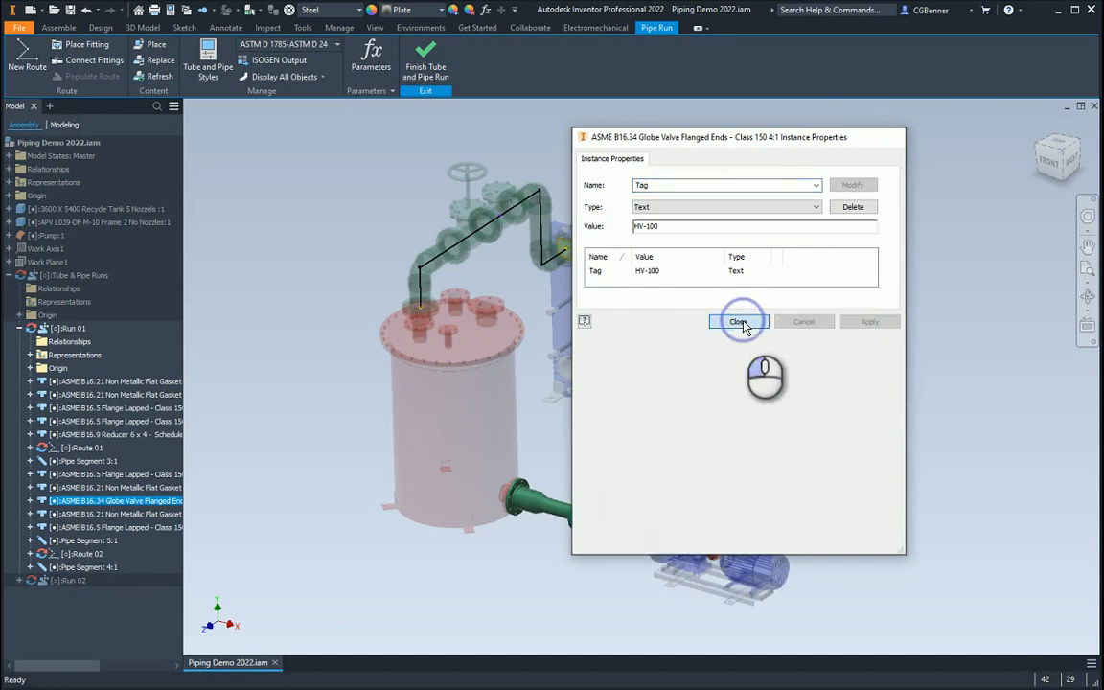
left_click(868, 336)
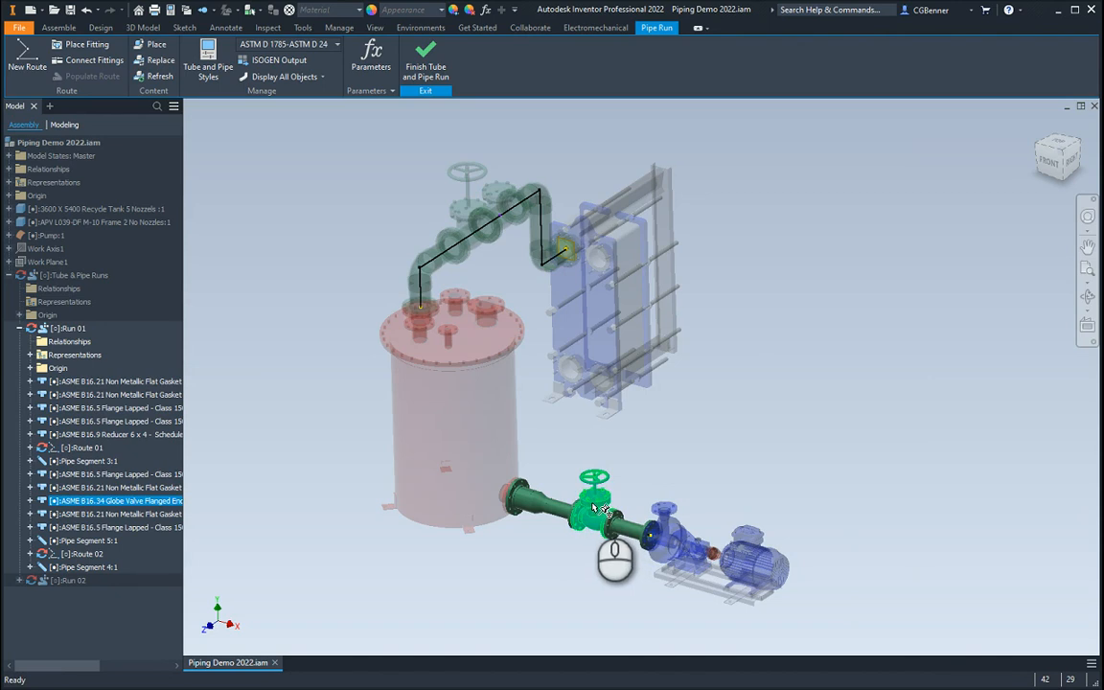
left_click(602, 510)
left_click(688, 462)
left_click(598, 504)
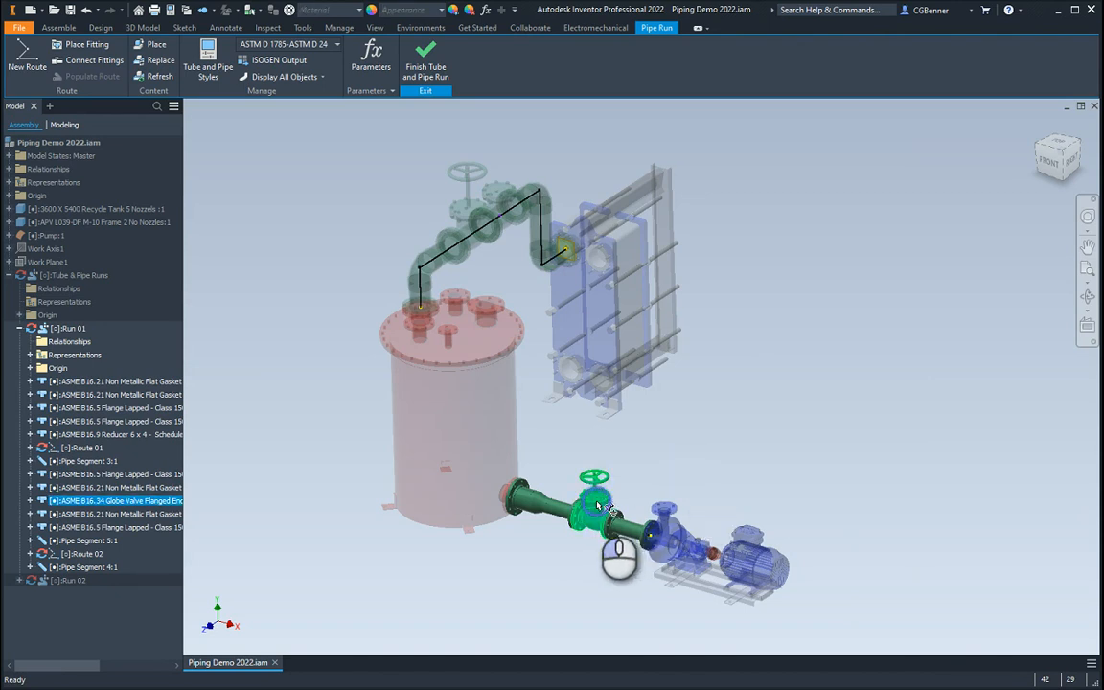
left_click(677, 463)
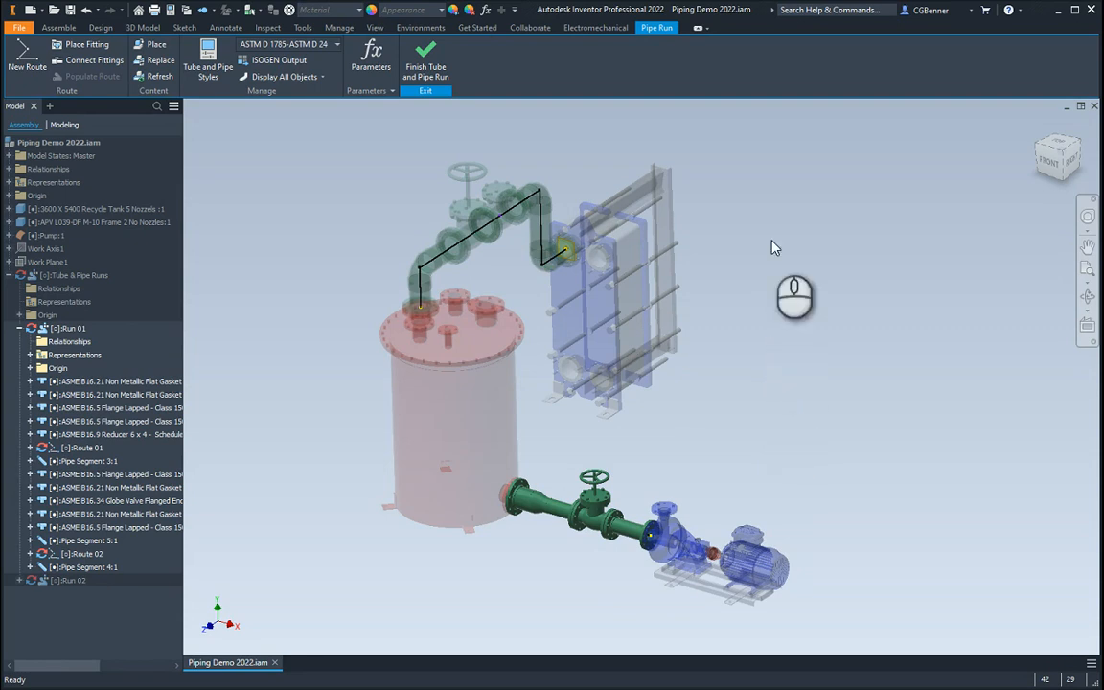
Finish editing the pipe run and the tube and pipe assembly to return to the top-level assembly
left_click(428, 69)
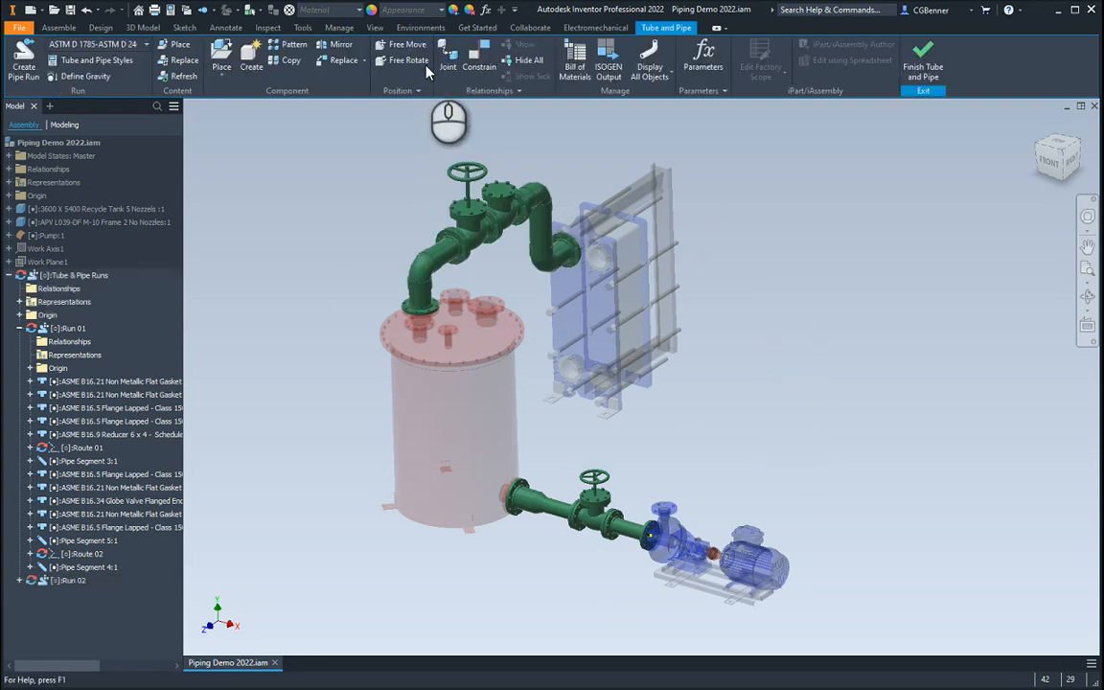
left_click(922, 69)
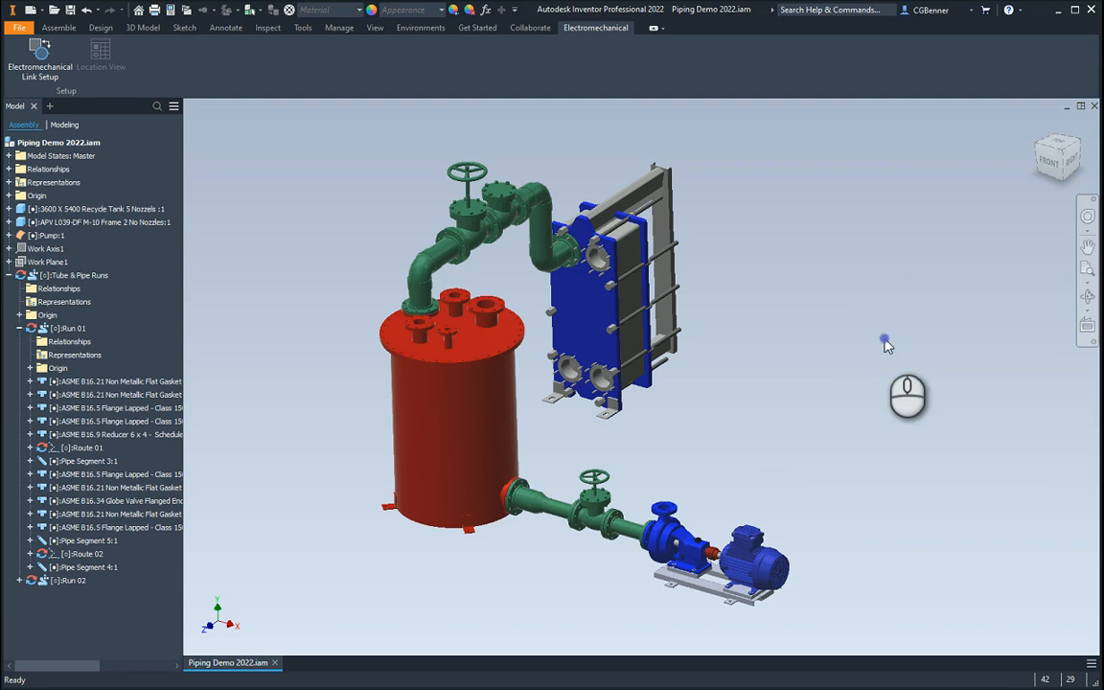
Open the assembly's Bill of Materials and narrow its Item and BOM Structure columns
left_click(59, 26)
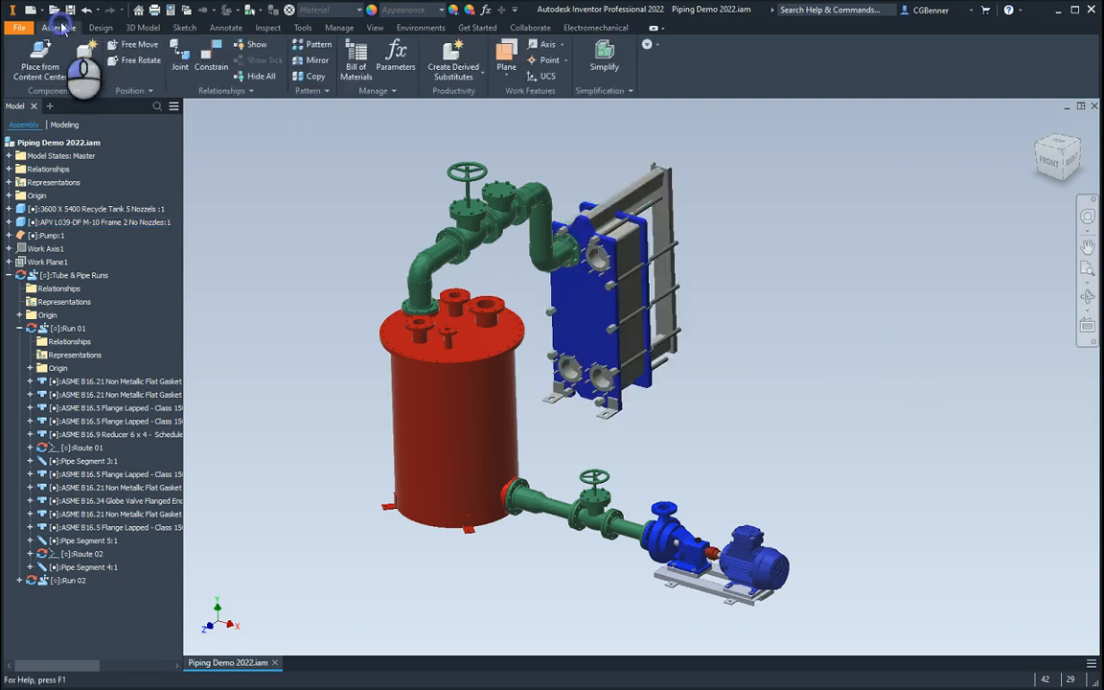
left_click(358, 60)
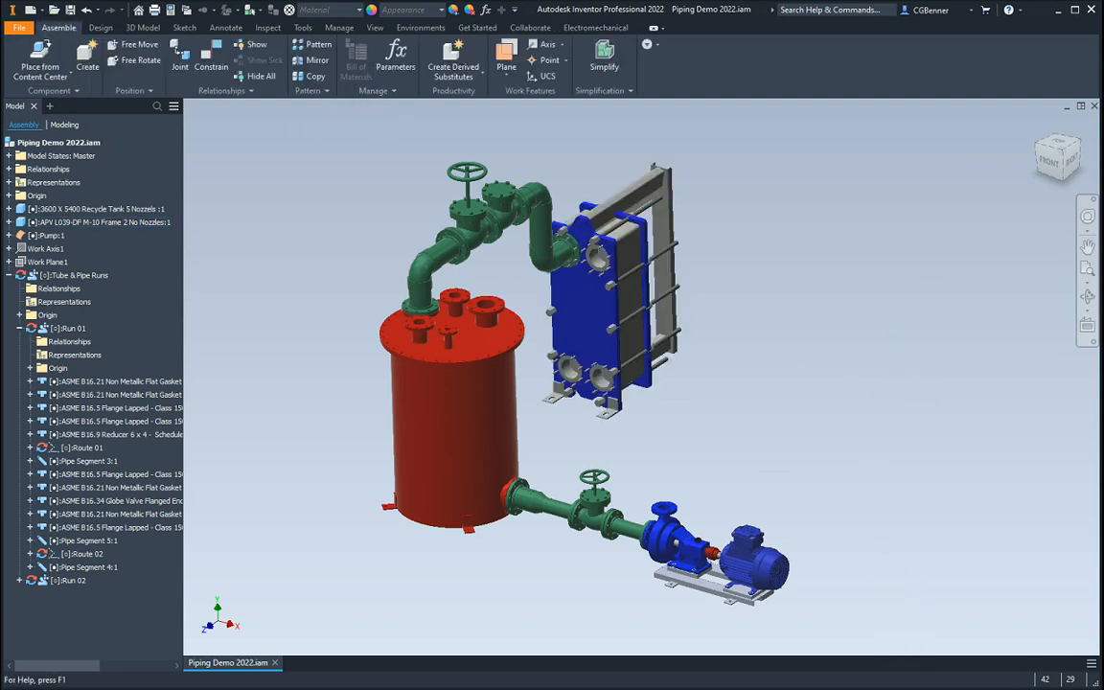
left_click_drag(239, 685, 553, 93)
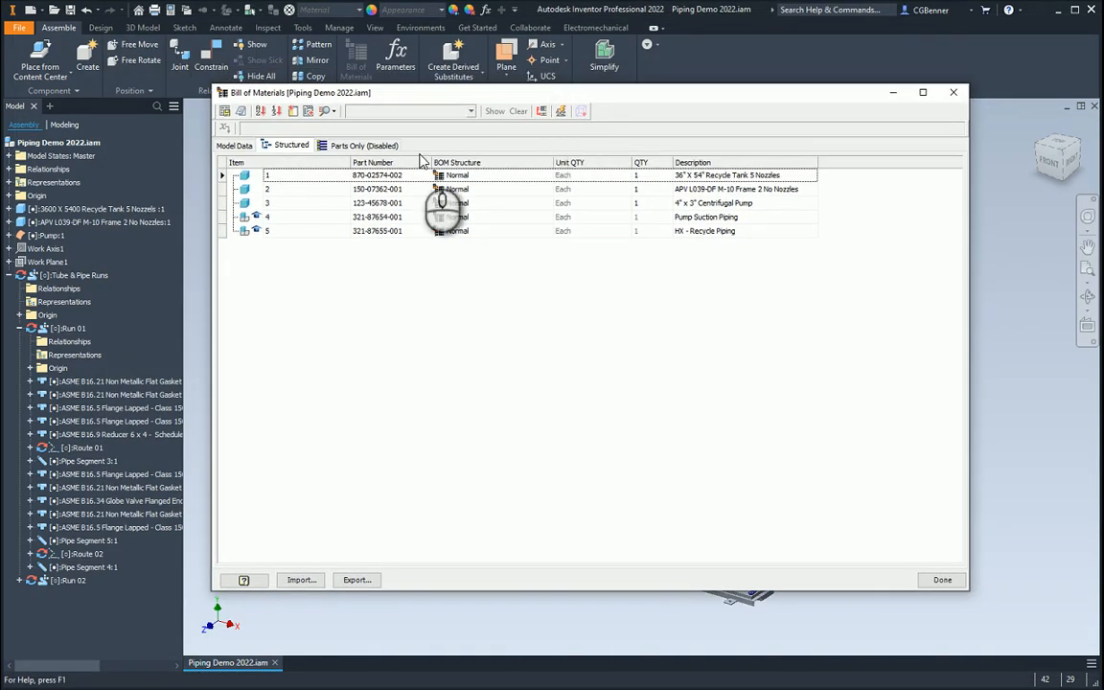
left_click_drag(349, 159, 307, 159)
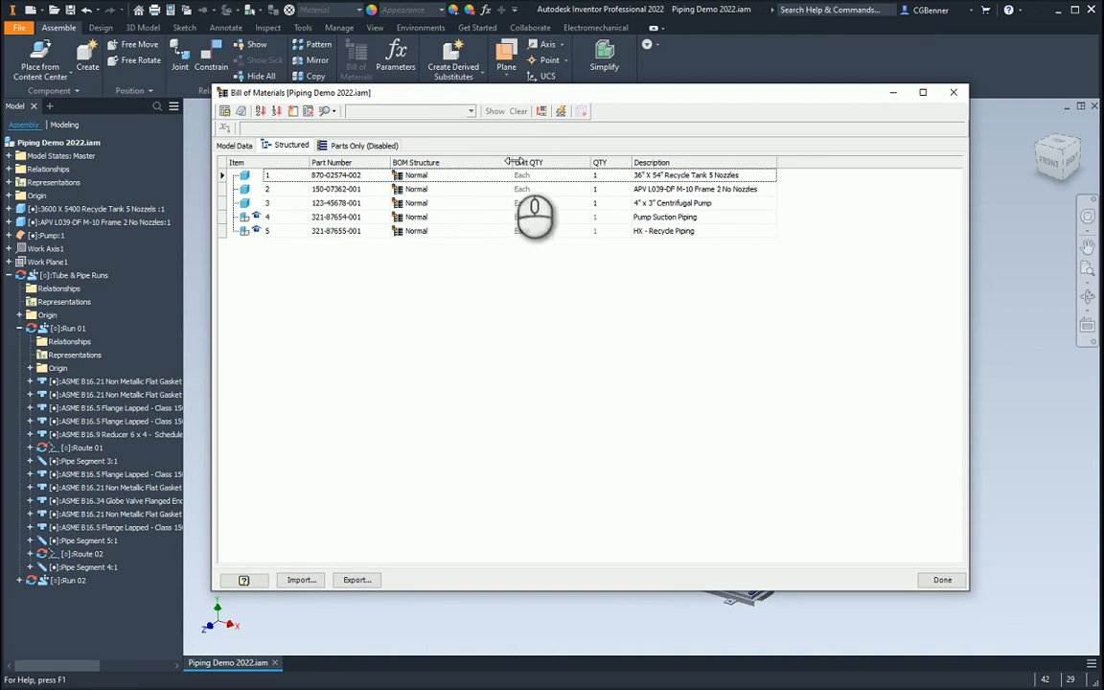
left_click_drag(513, 162, 478, 162)
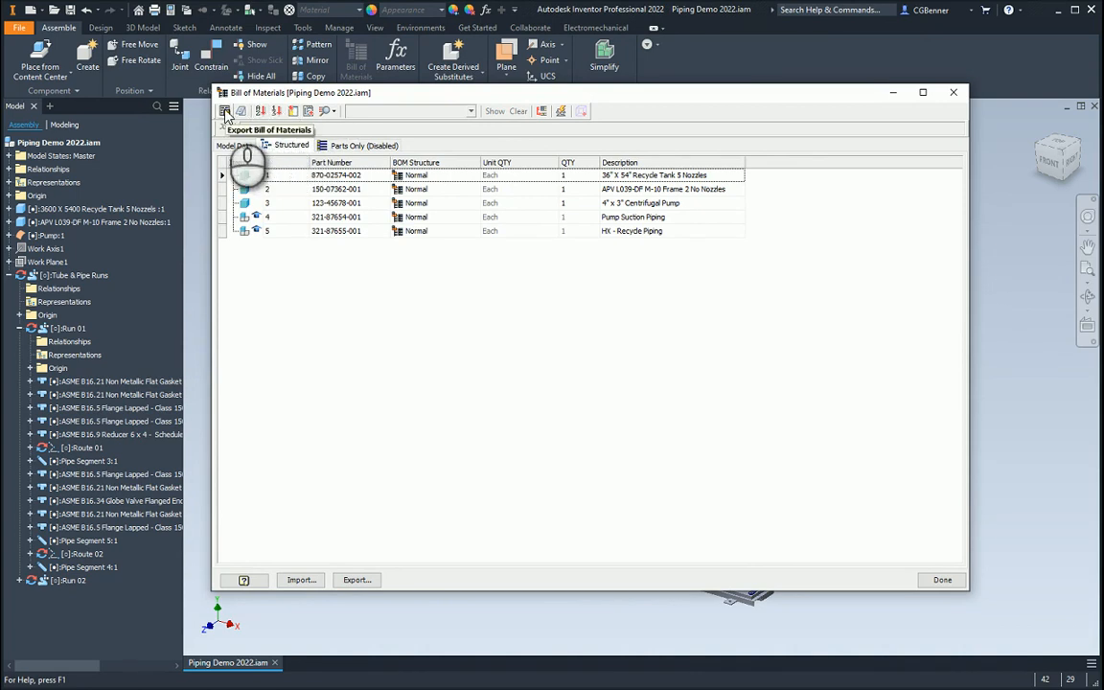
Add a custom iProperty column named Tag with the Text data type to the Bill of Materials
left_click(306, 112)
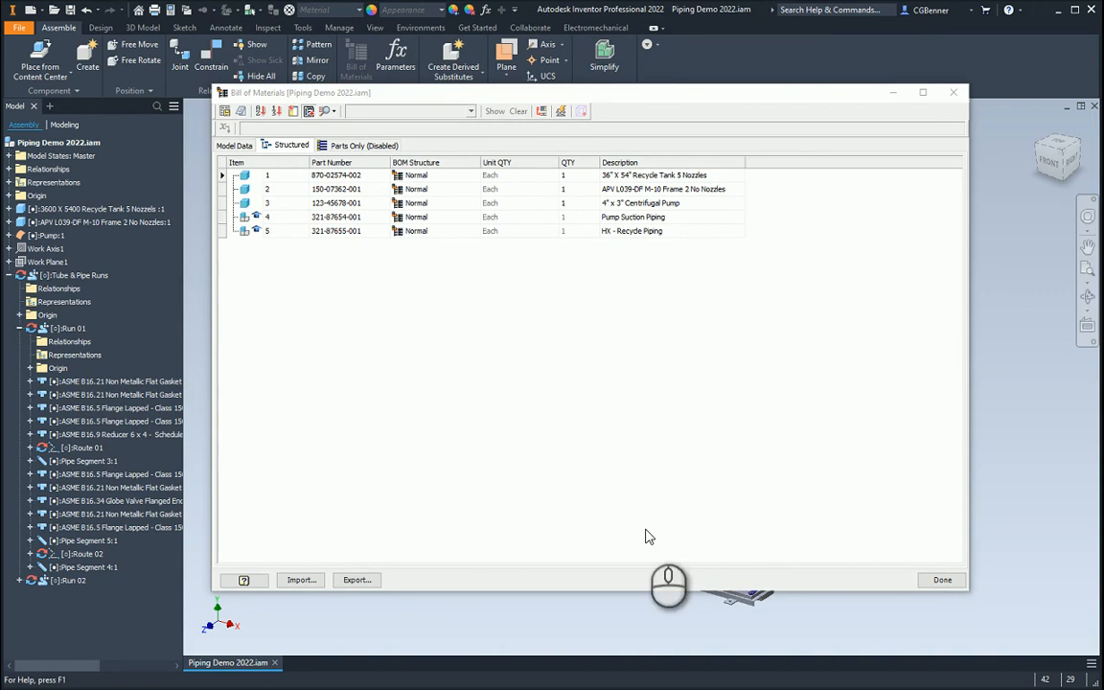
left_click_drag(336, 689, 621, 176)
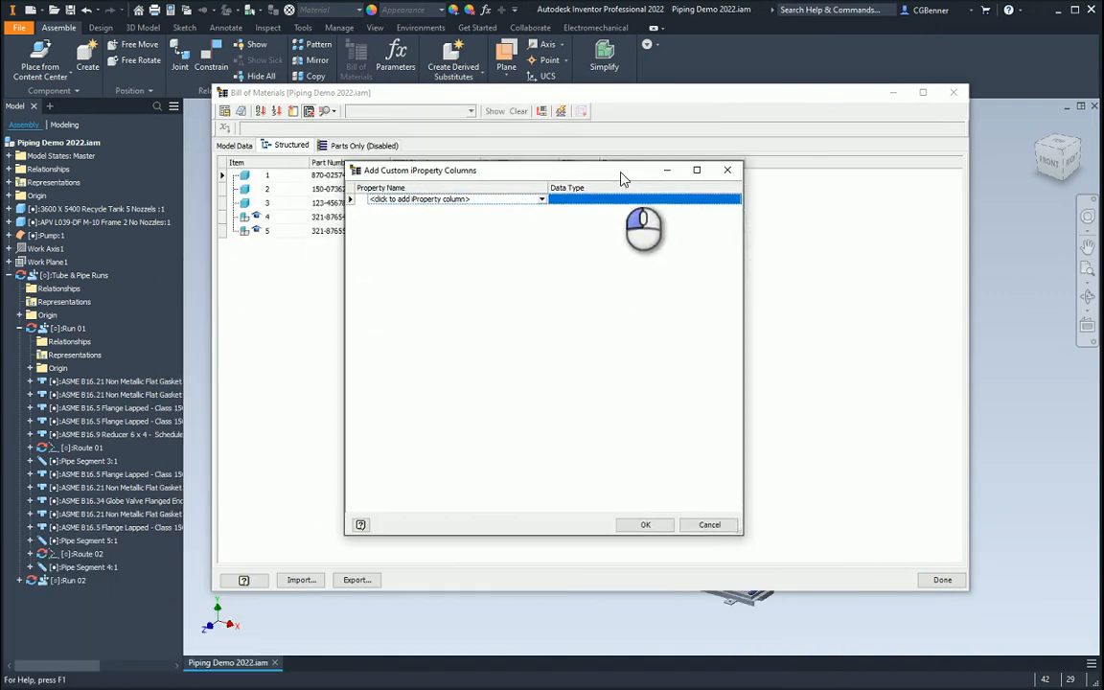
left_click(459, 201)
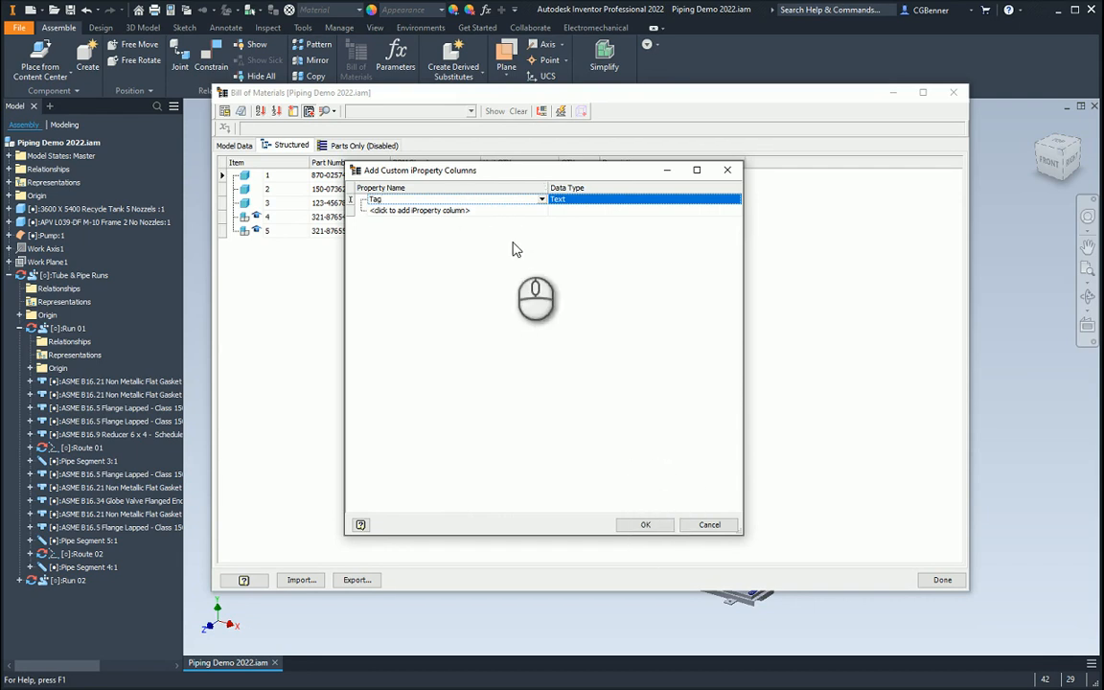
left_click(643, 523)
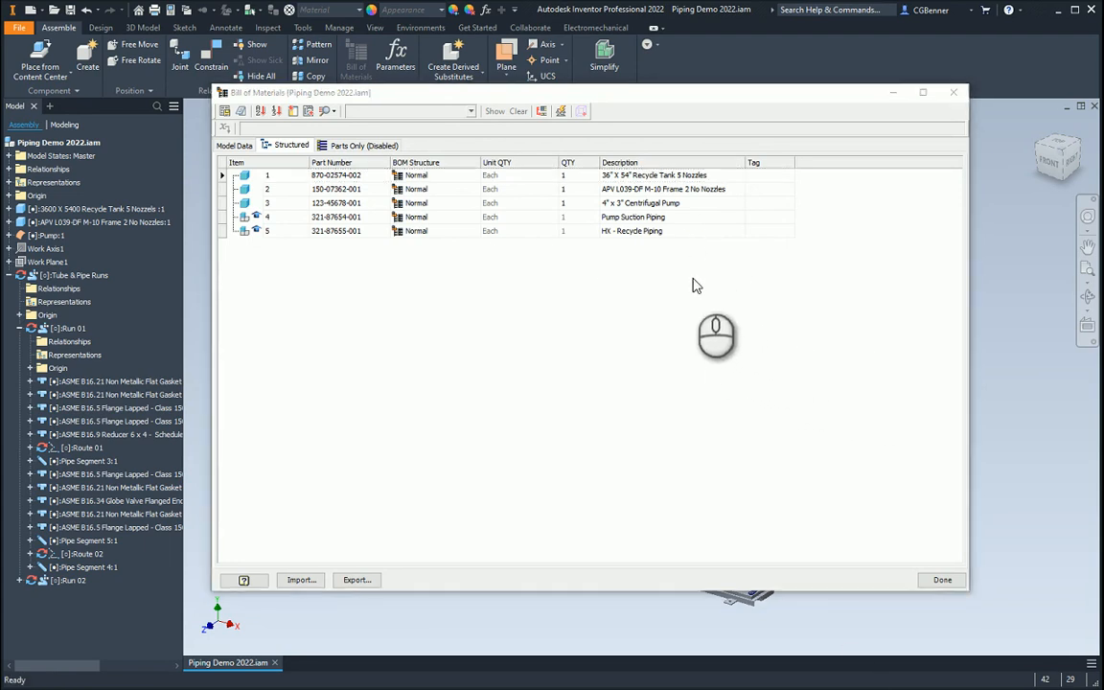
Set the BOM structure of the Pump Suction Piping row to Phantom
left_click(436, 220)
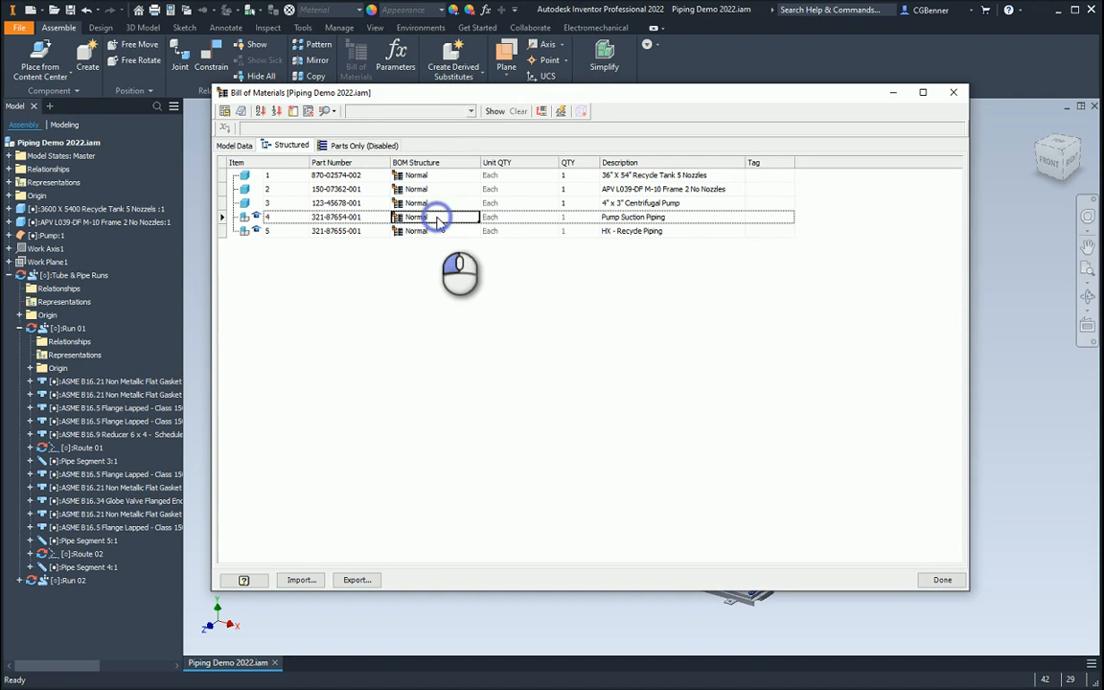
left_click(471, 221)
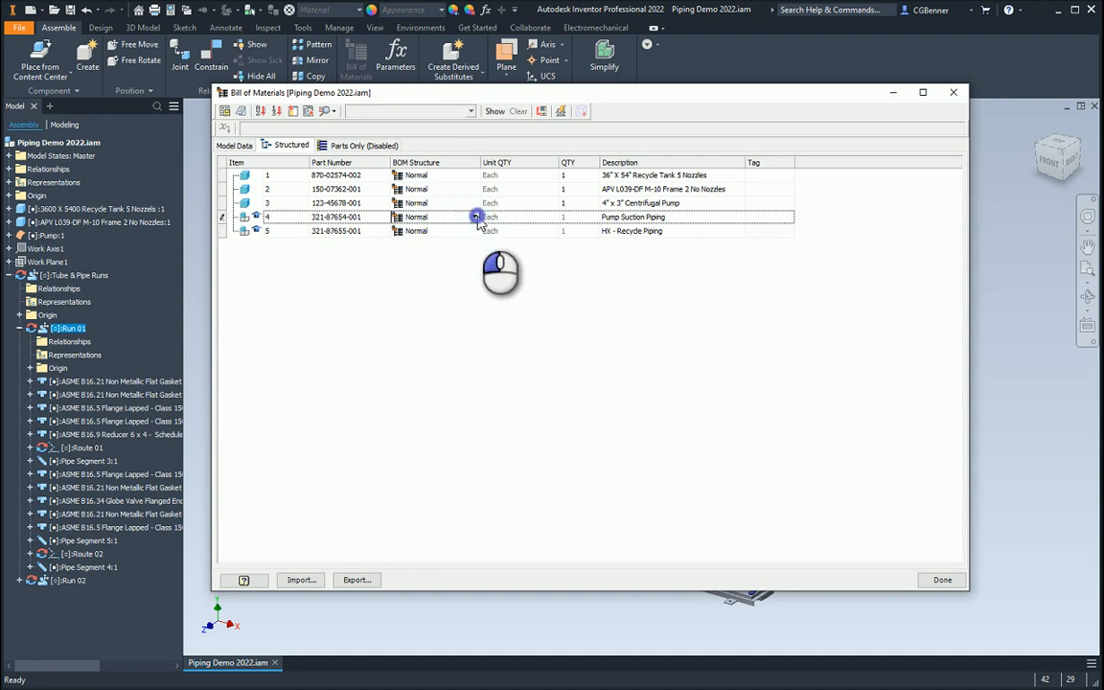
left_click(475, 218)
left_click(451, 268)
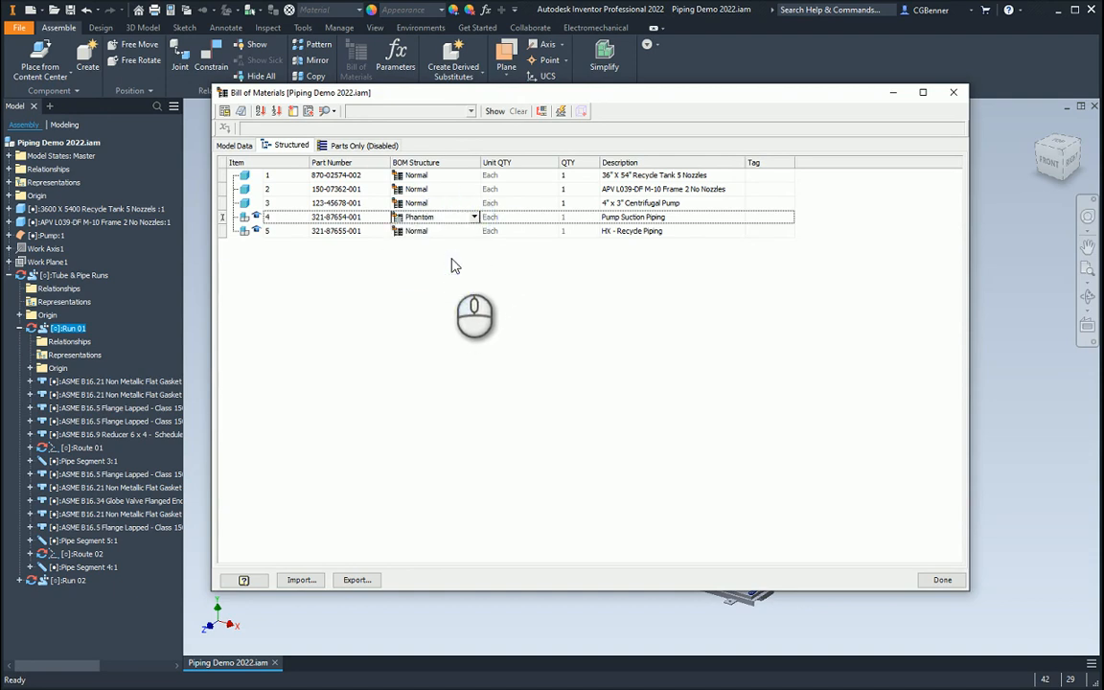
left_click(449, 249)
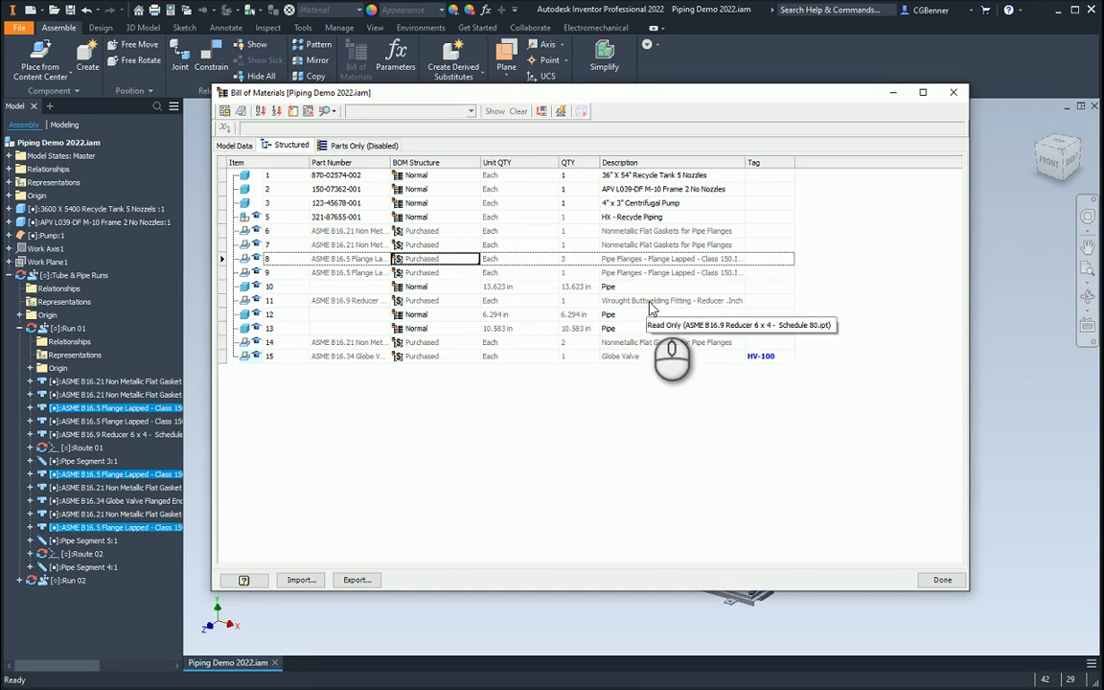
Enter T-100 as the Tag of the recycle tank and make it an instance property
left_click(764, 177)
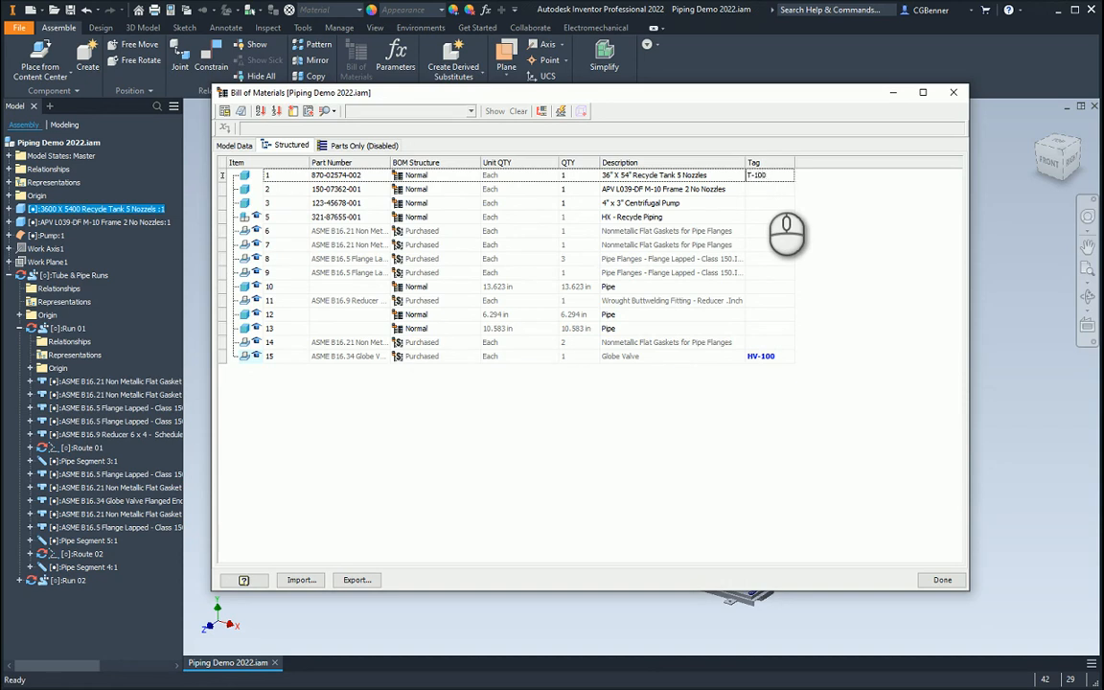
left_click(764, 177)
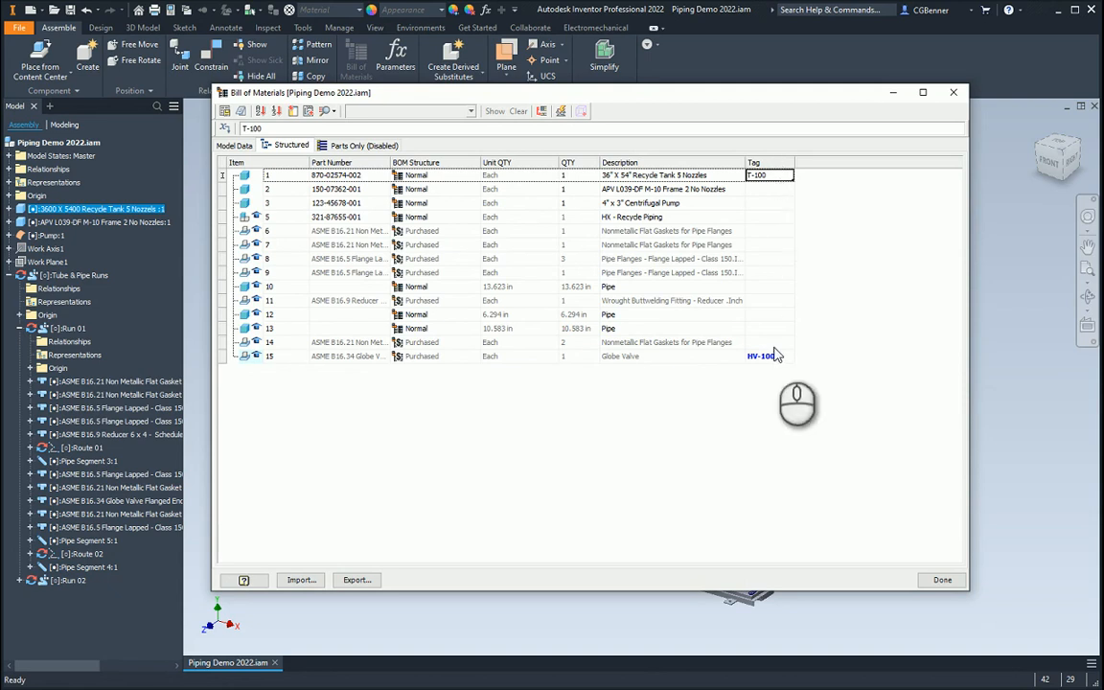
right_click(772, 180)
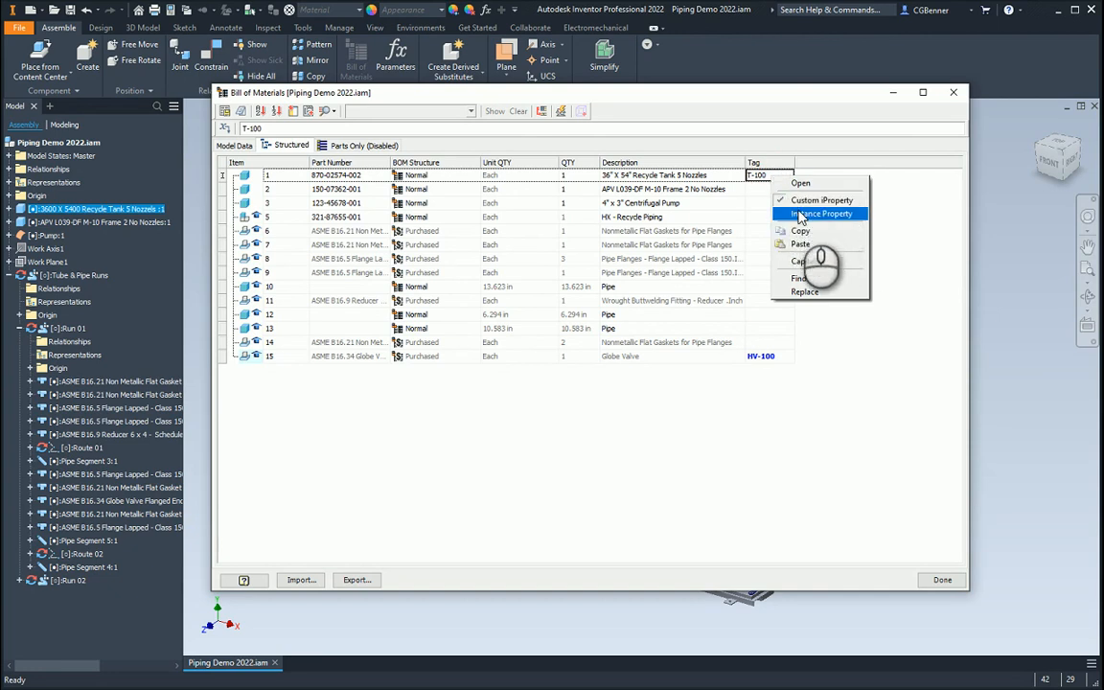
left_click(800, 214)
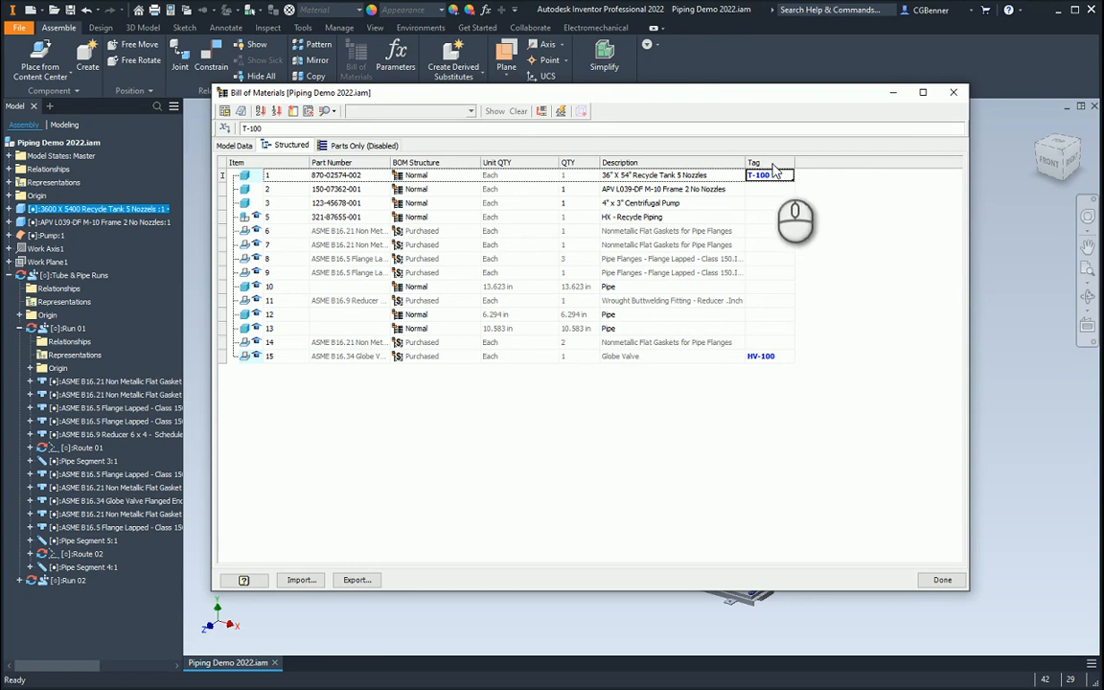
Enter HX-110 as the Tag of the APV L039-DF M-10 Frame 2 item
left_click(765, 191)
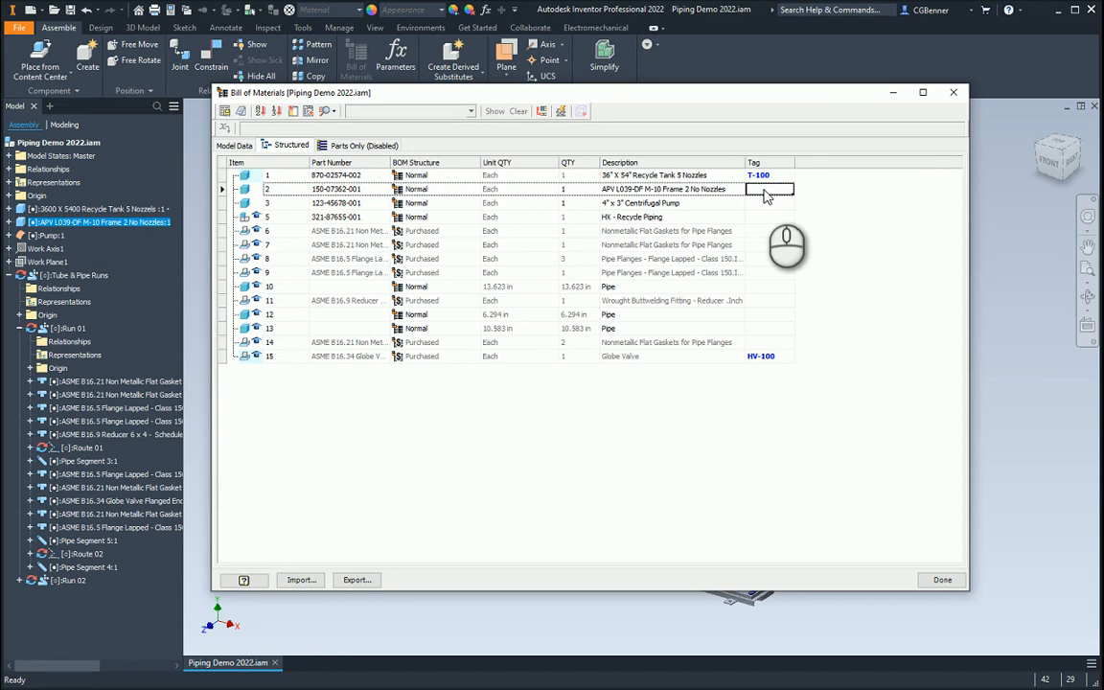
type("HX-110")
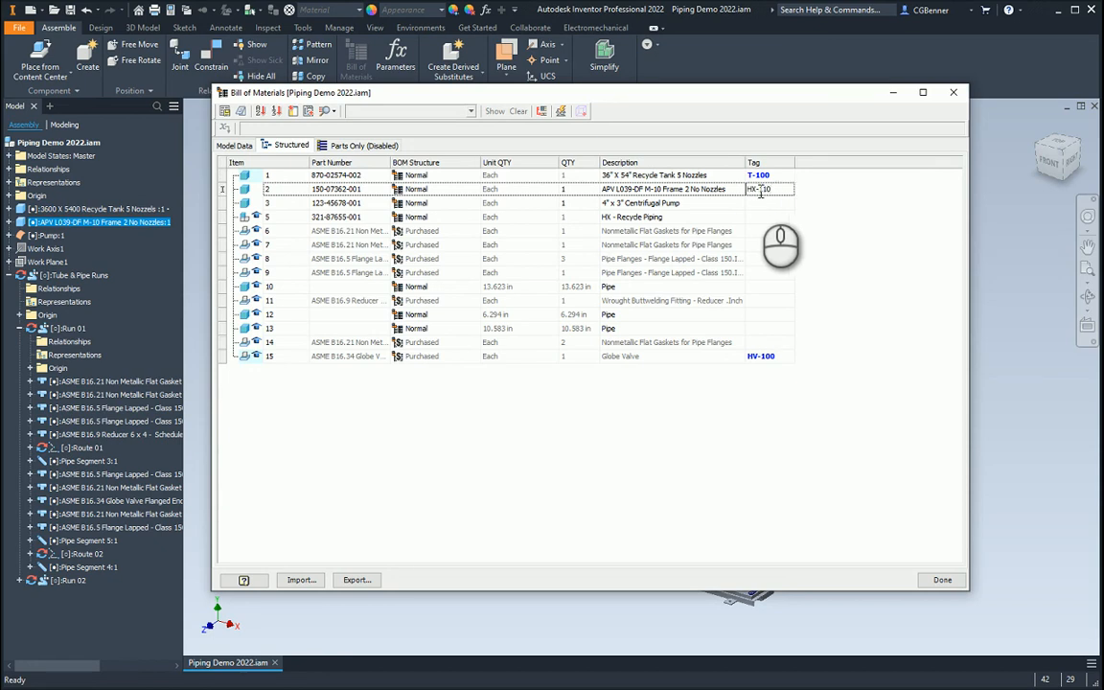
left_click(769, 205)
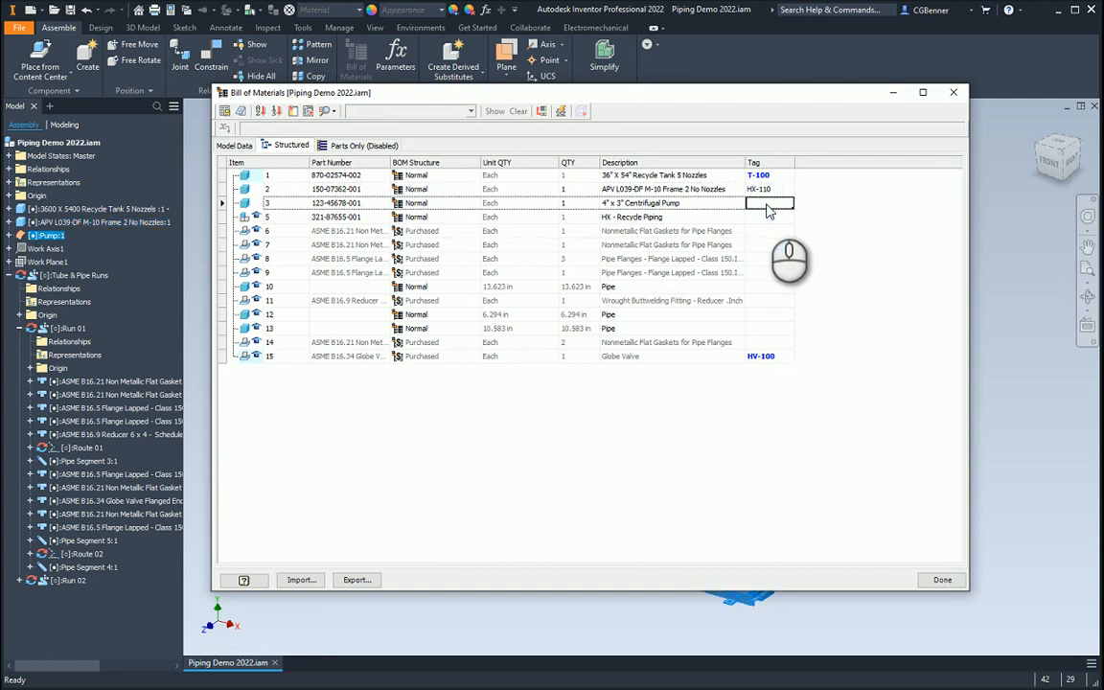
Enter P-120 as the Tag of the 4" x 3" Centrifugal Pump
type("P-1210")
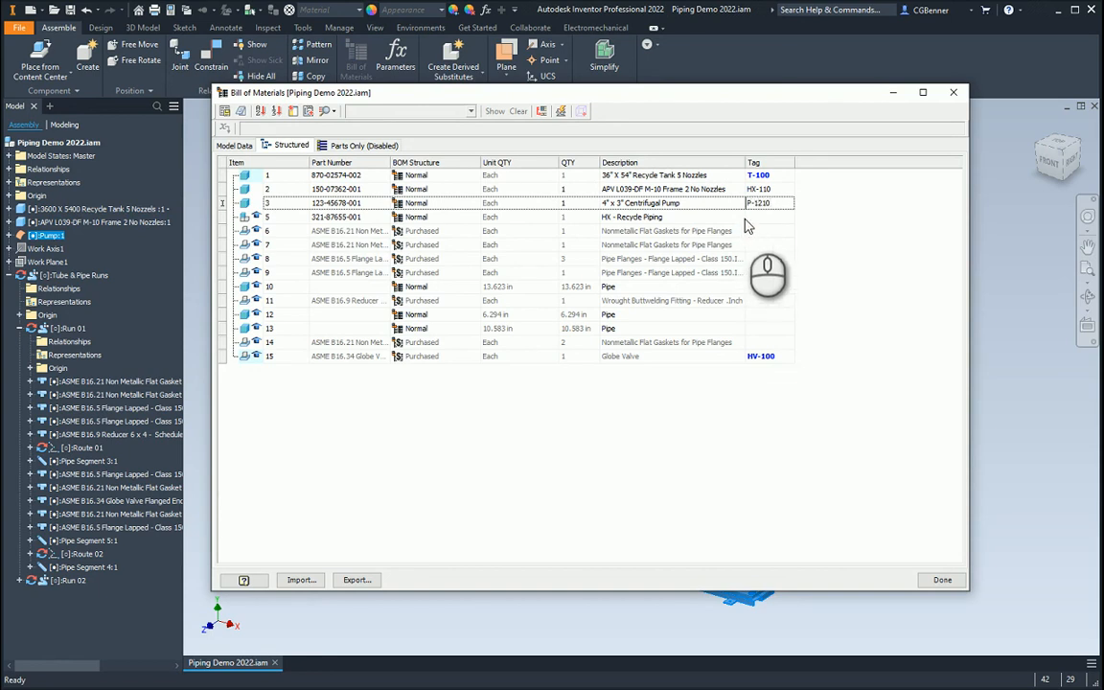
key("BackSpace")
key("BackSpace")
type("0")
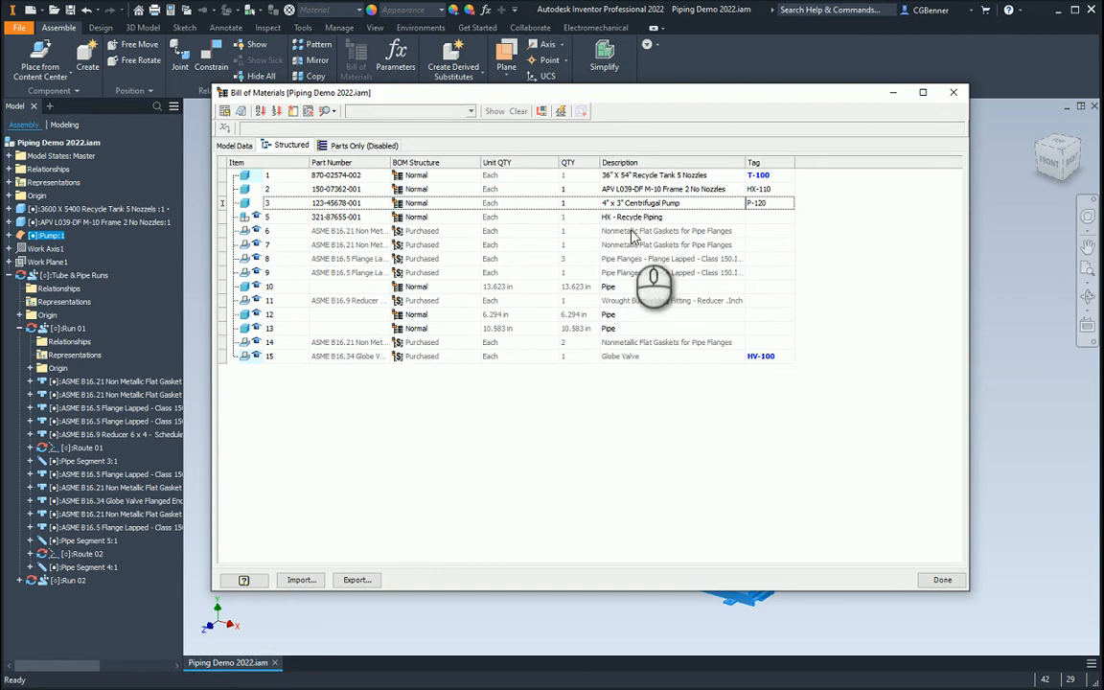
Set the BOM structure of the HX - Recycle Piping row to Phantom
left_click(469, 219)
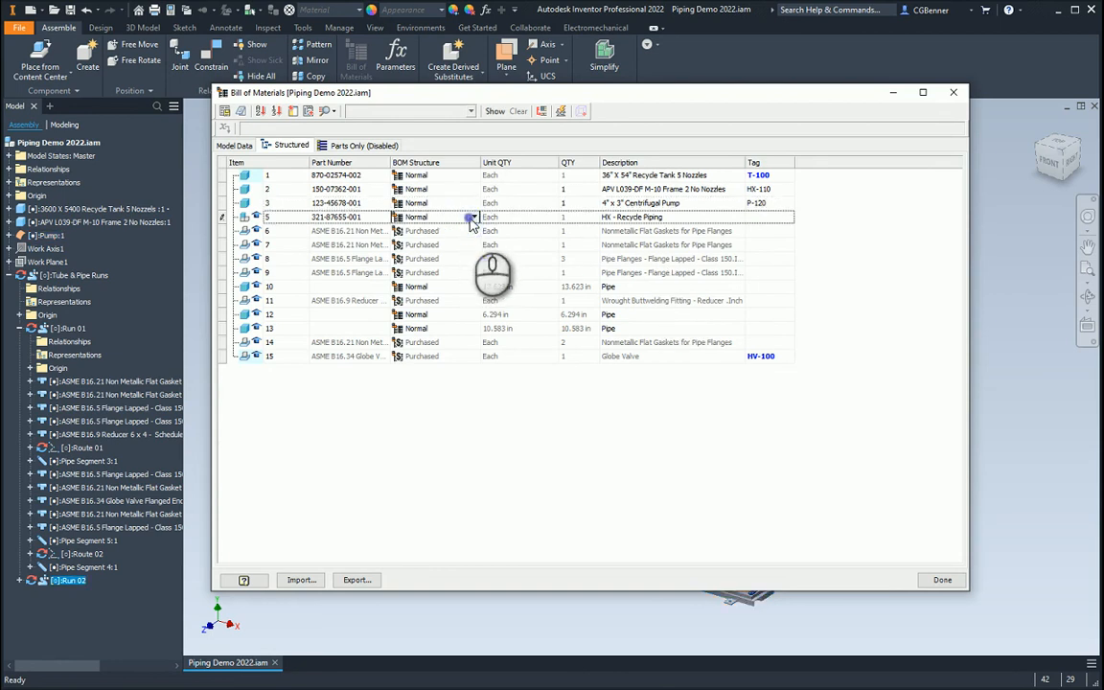
left_click(471, 222)
left_click(421, 260)
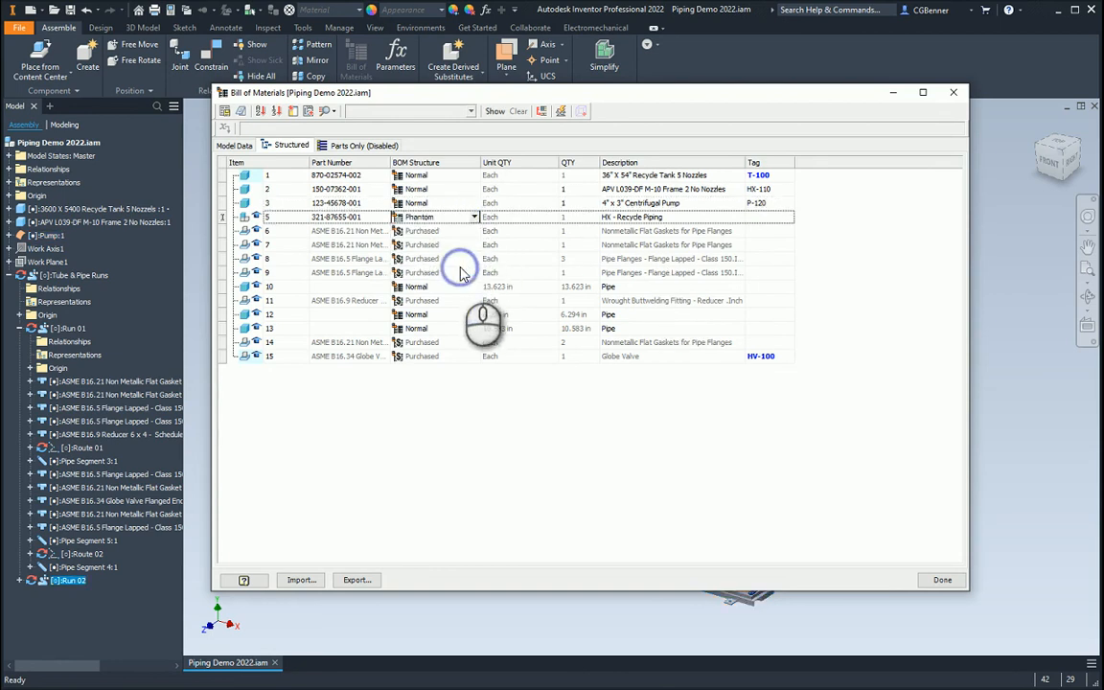
left_click(468, 411)
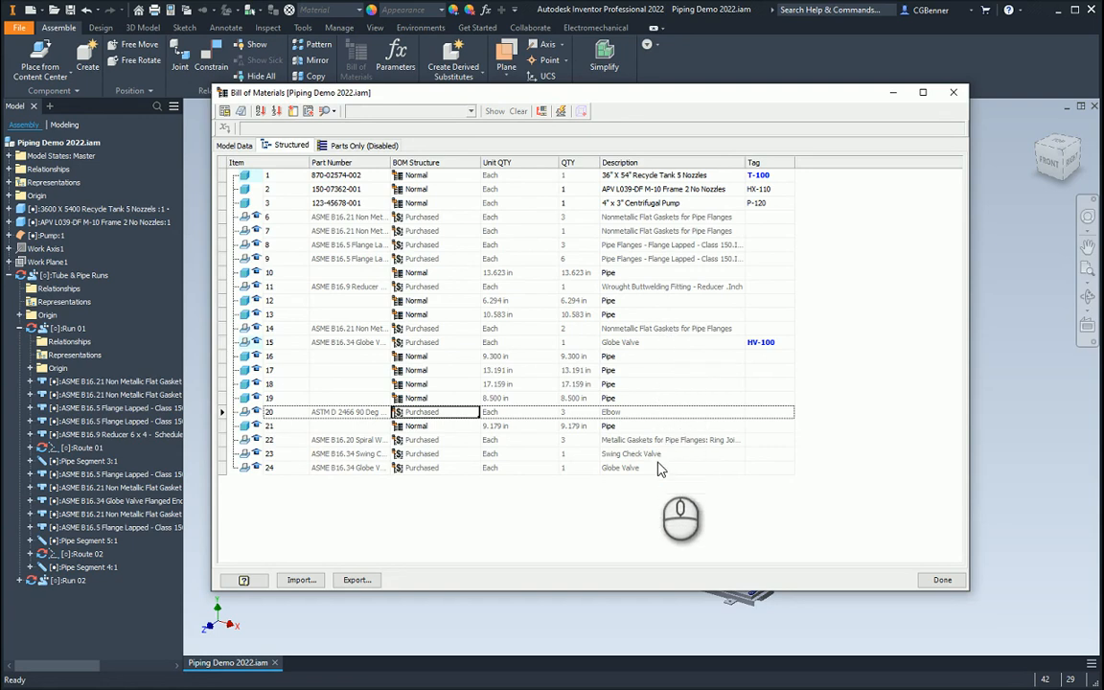
Make the Tag of the Swing Check Valve an instance property
left_click(765, 454)
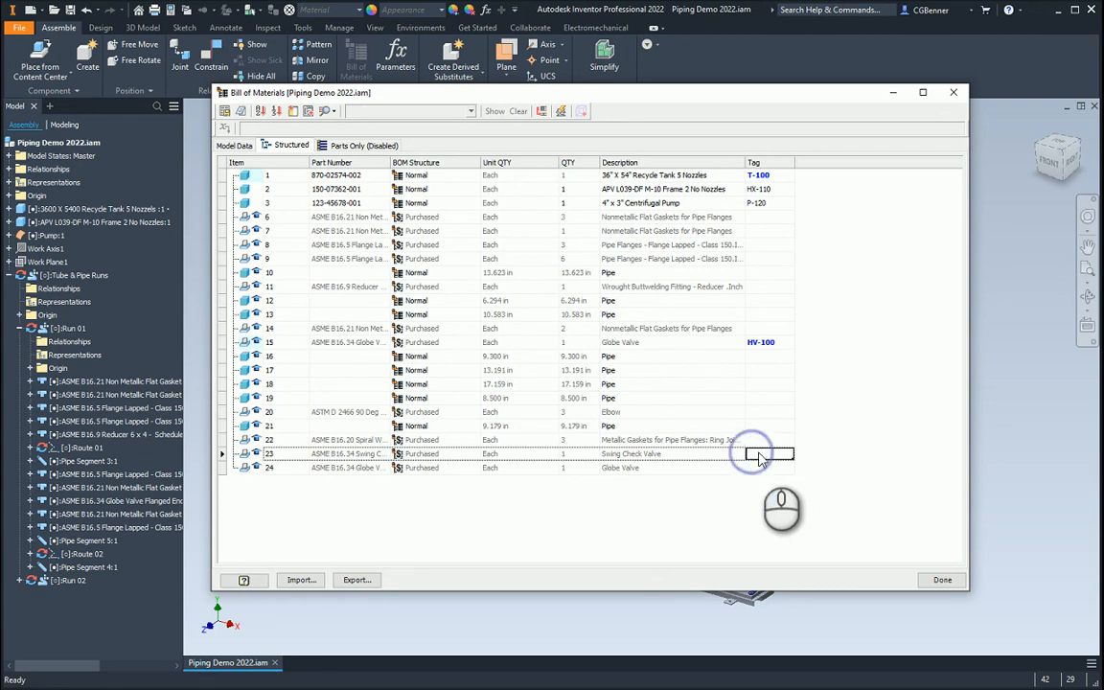
right_click(765, 456)
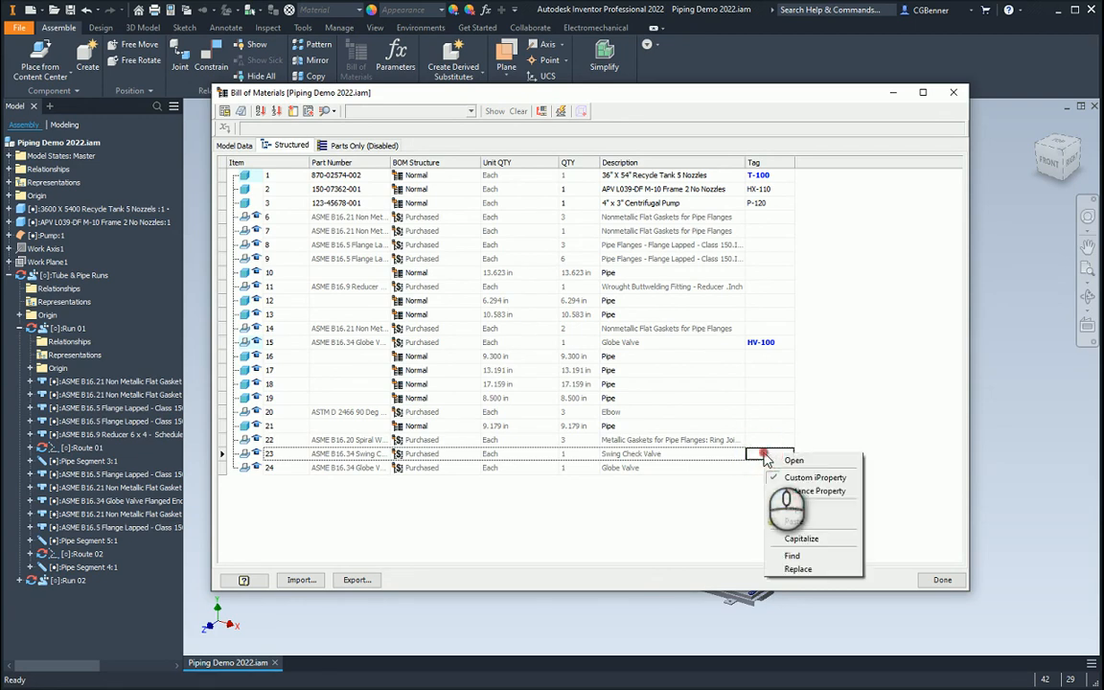
left_click(808, 491)
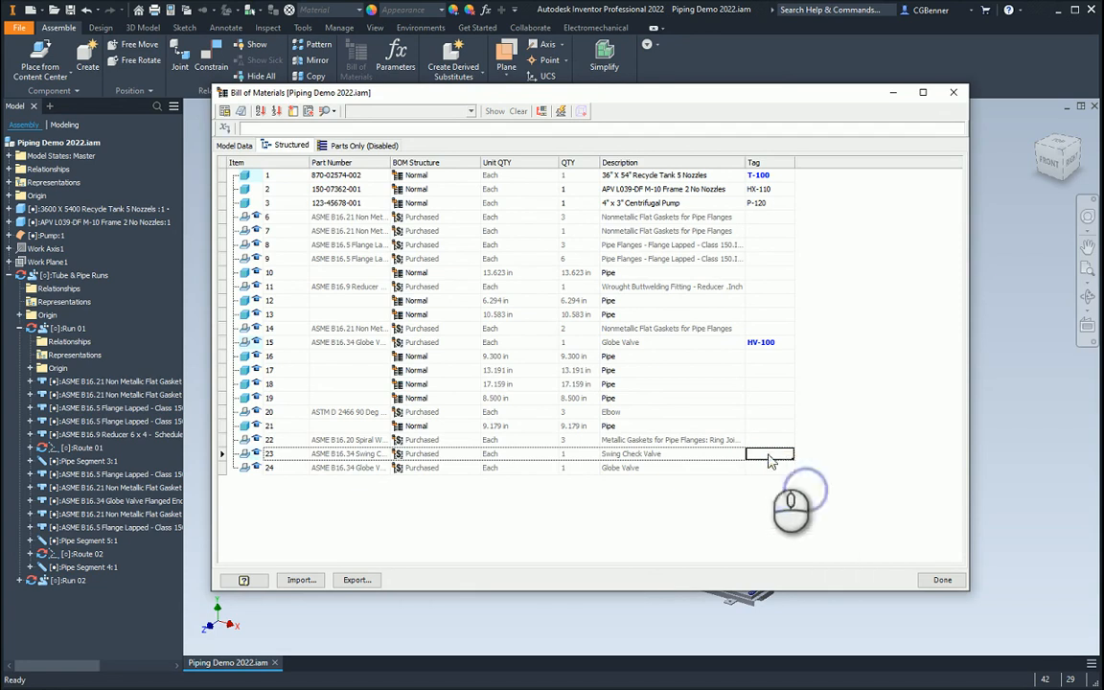
left_click(765, 455)
left_click(765, 454)
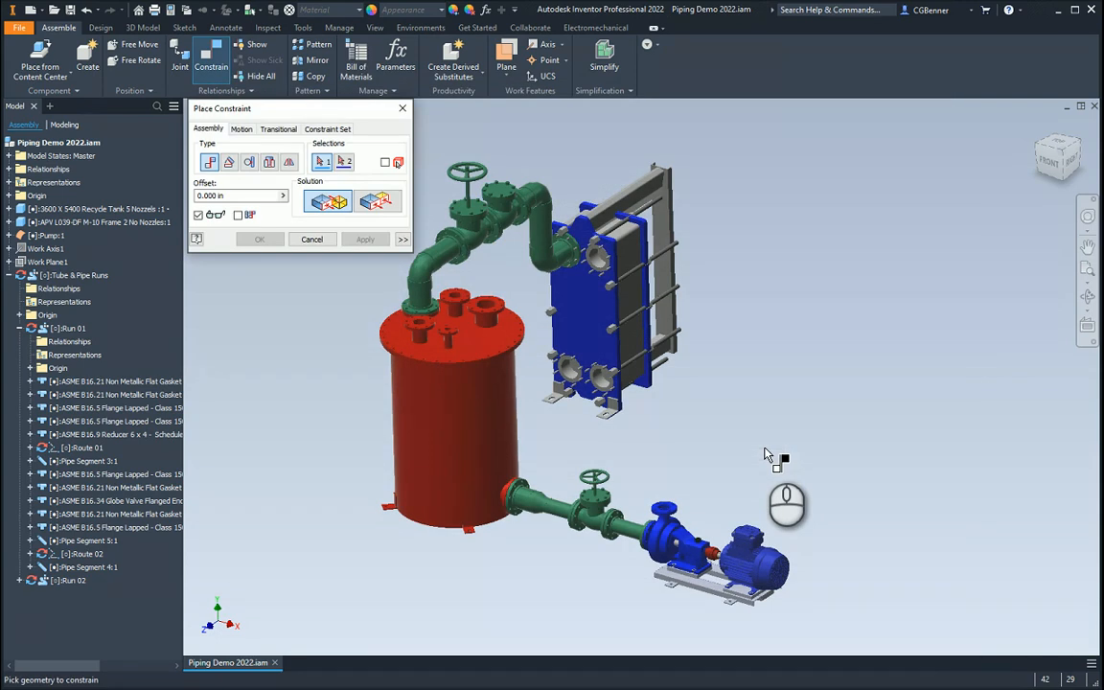
left_click(311, 239)
left_click(356, 60)
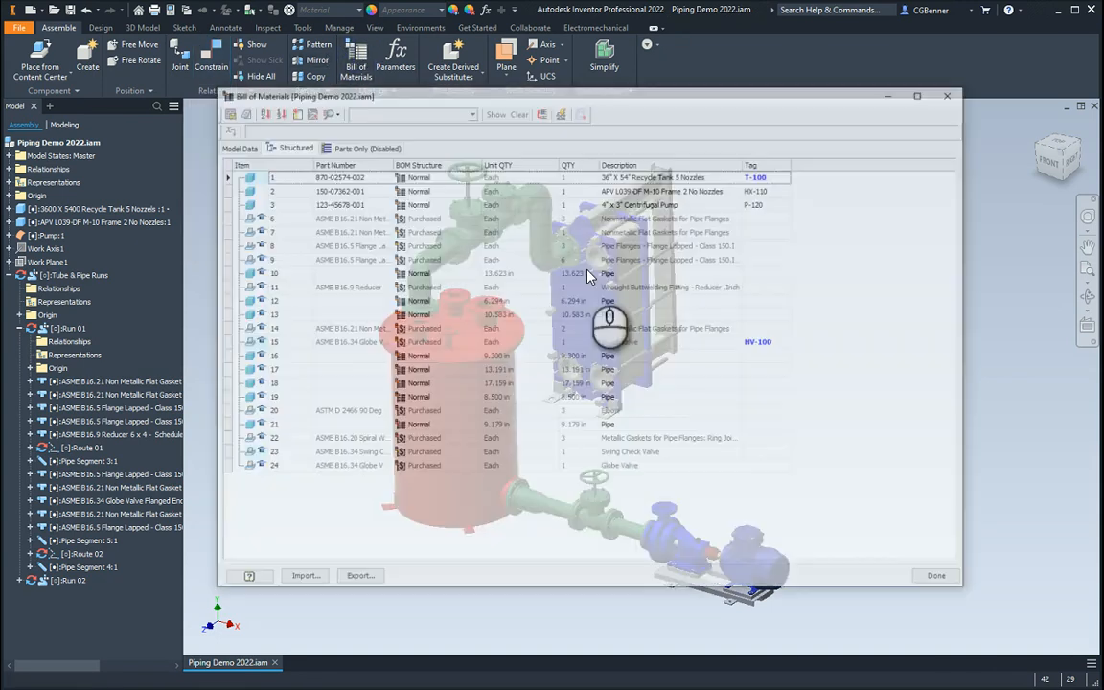
Check the Swing Check Valve's Tag property type and enter CV-150 as its Tag
left_click(756, 454)
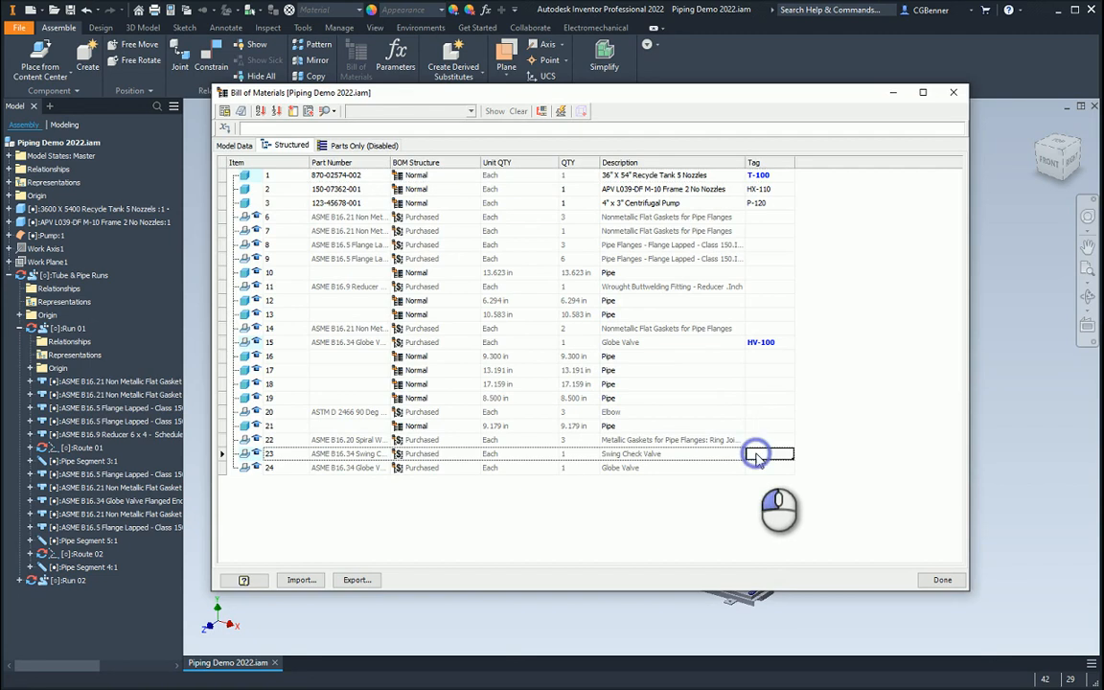
right_click(756, 455)
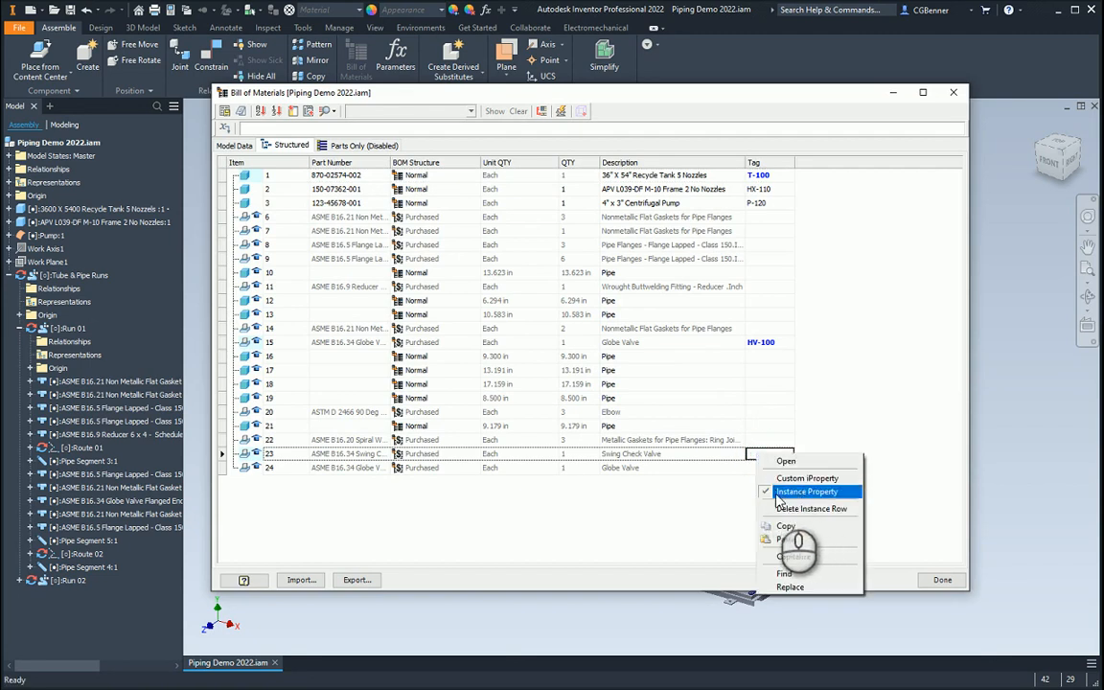
left_click(725, 499)
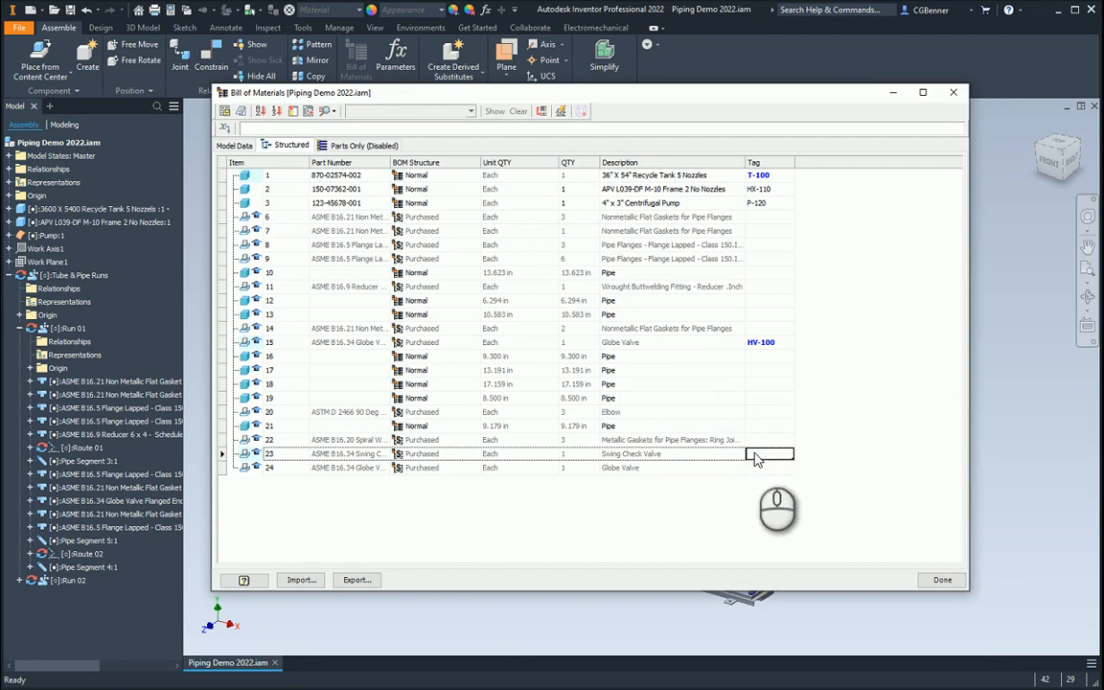
type("CV-150")
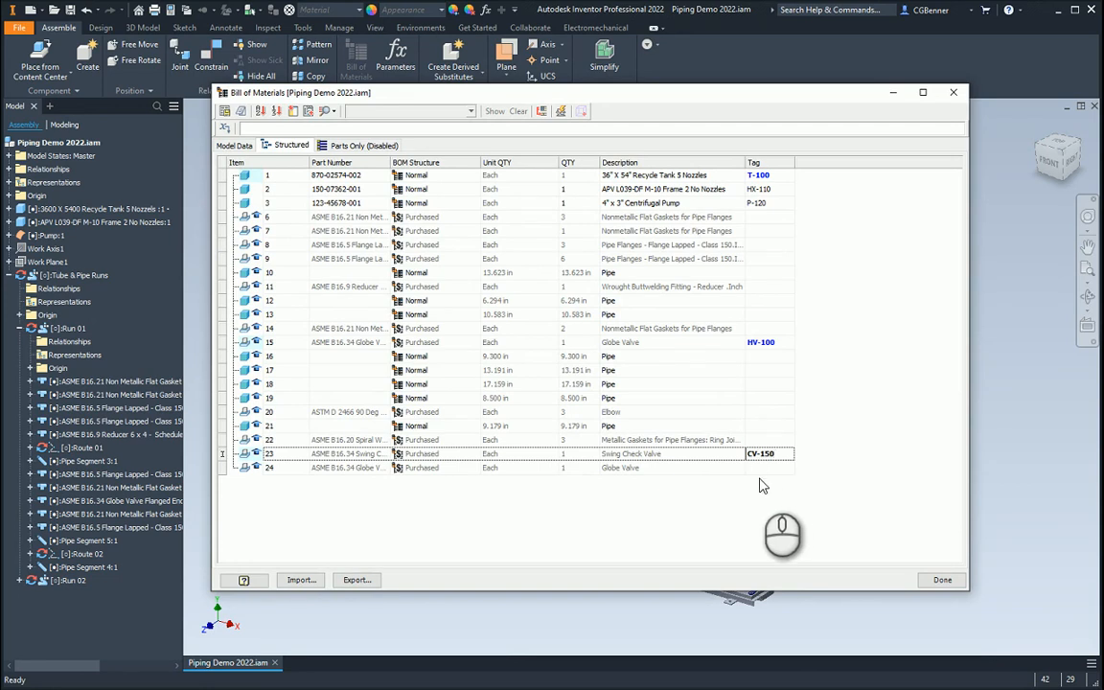
Make the Tag of the item 24 Globe Valve an instance property and enter HV-160
left_click(757, 468)
right_click(757, 471)
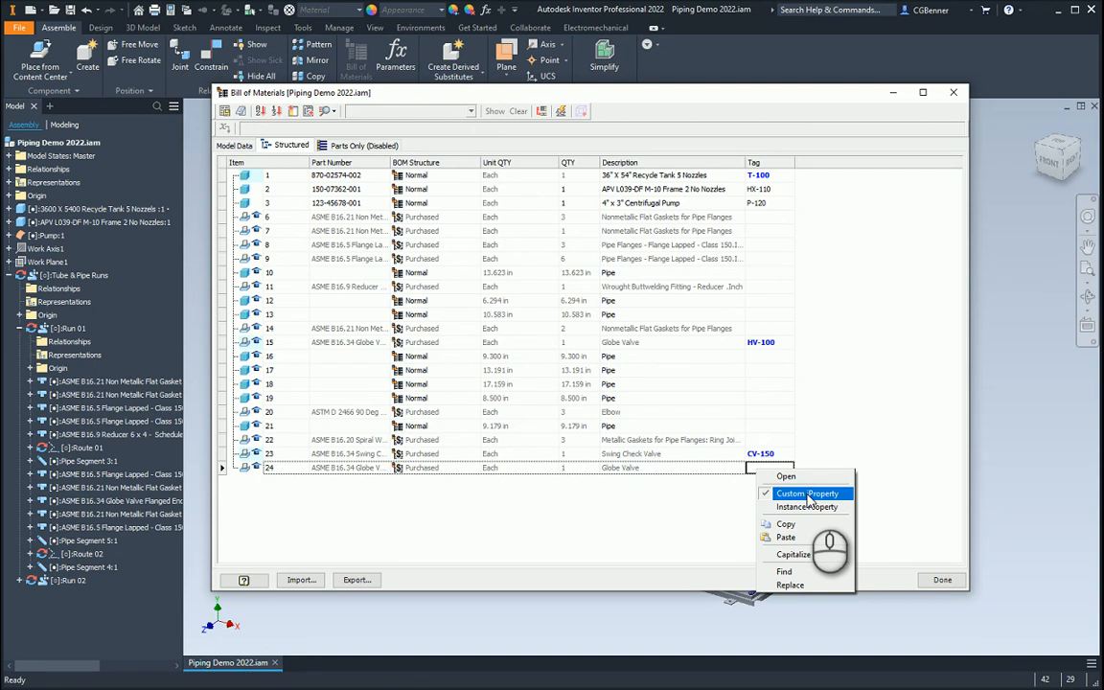
left_click(807, 507)
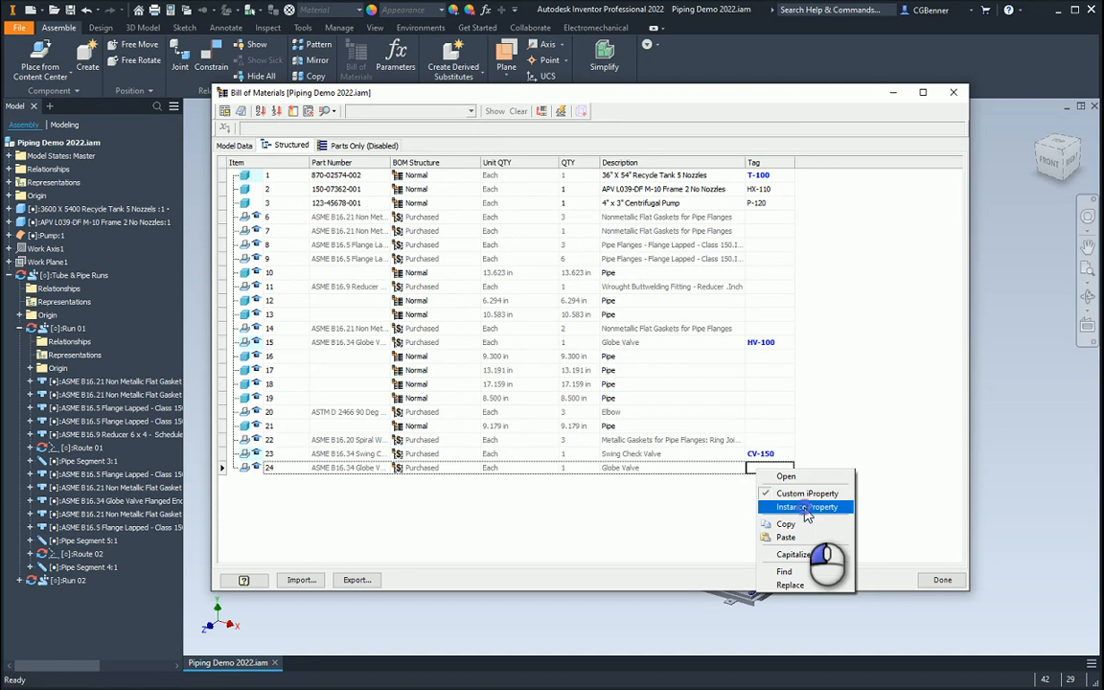
left_click(759, 469)
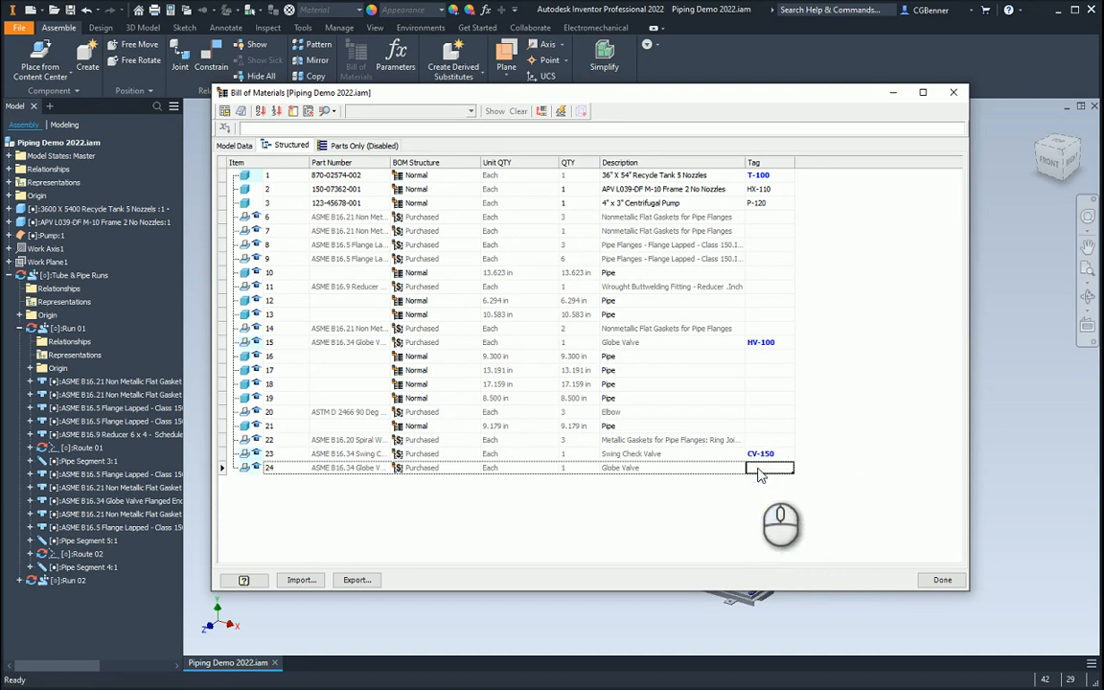
type("HV-")
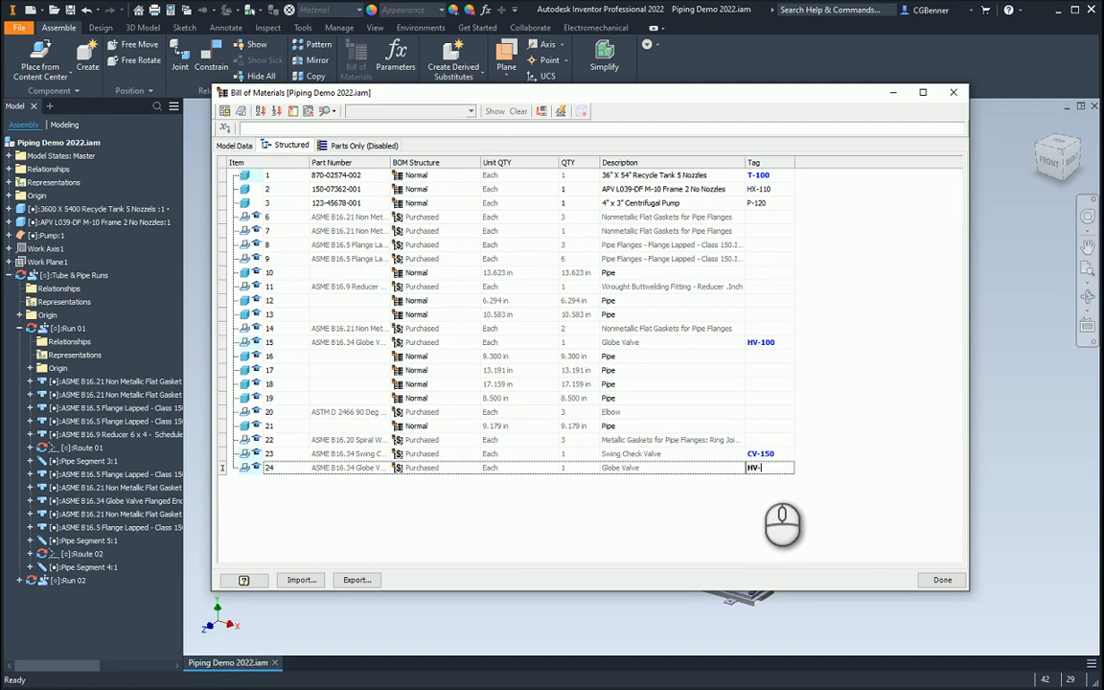
type("160")
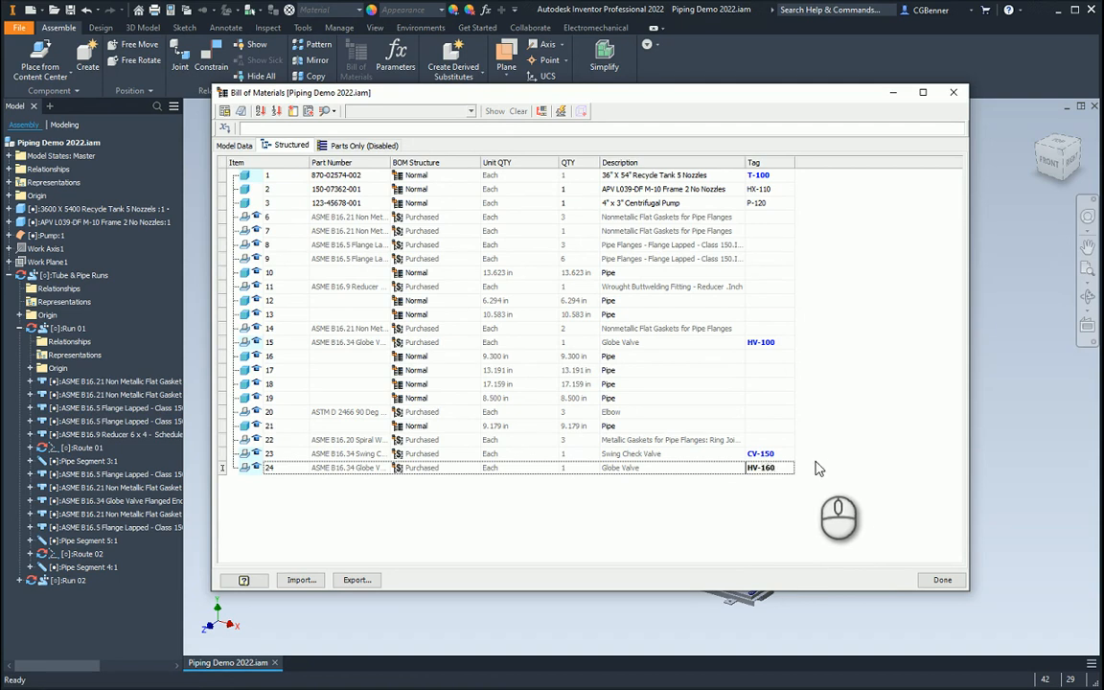
left_click(784, 468)
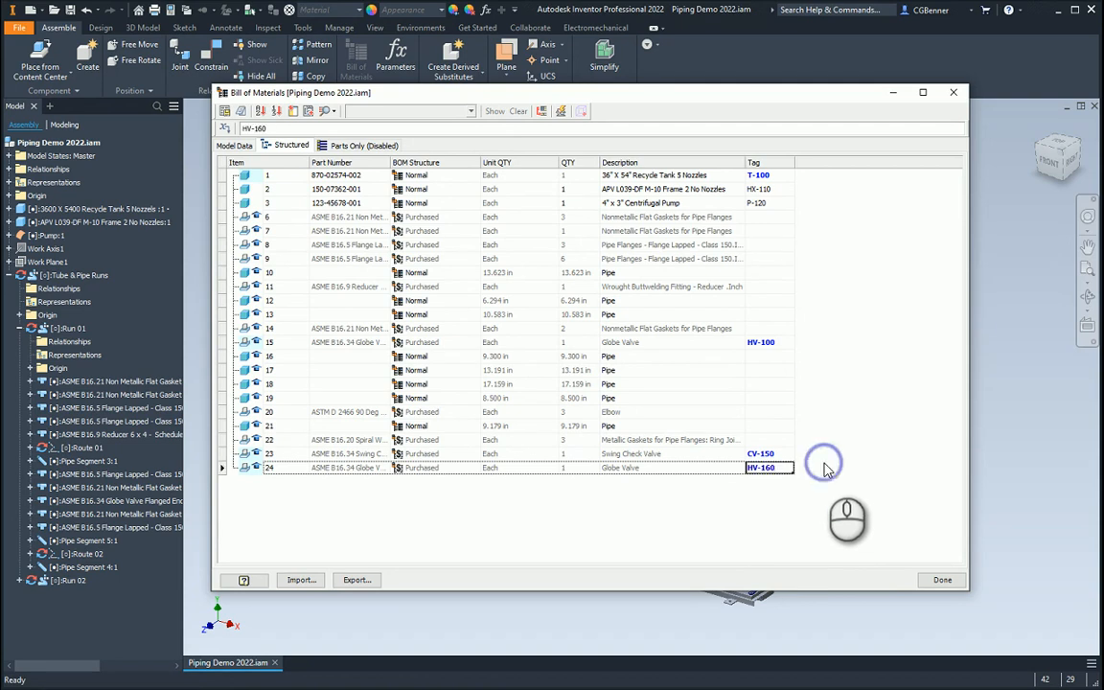
Convert the Tags of the APV L039-DF M-10 Frame 2 item and the Centrifugal Pump together to instance properties
right_click(764, 454)
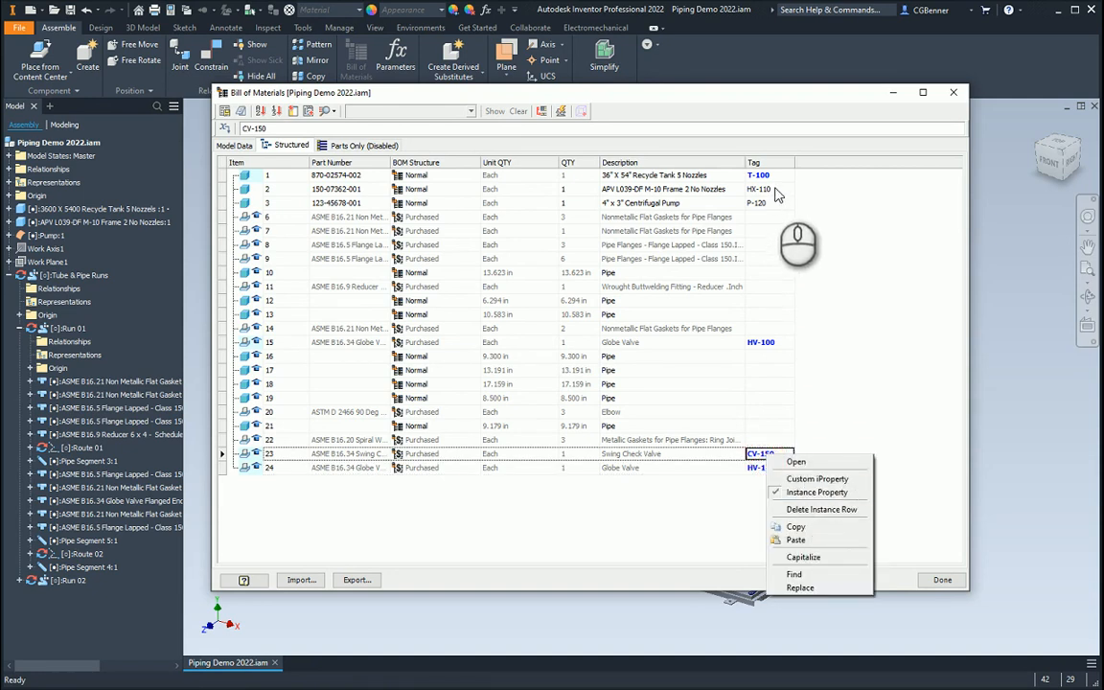
left_click_drag(776, 187, 777, 203)
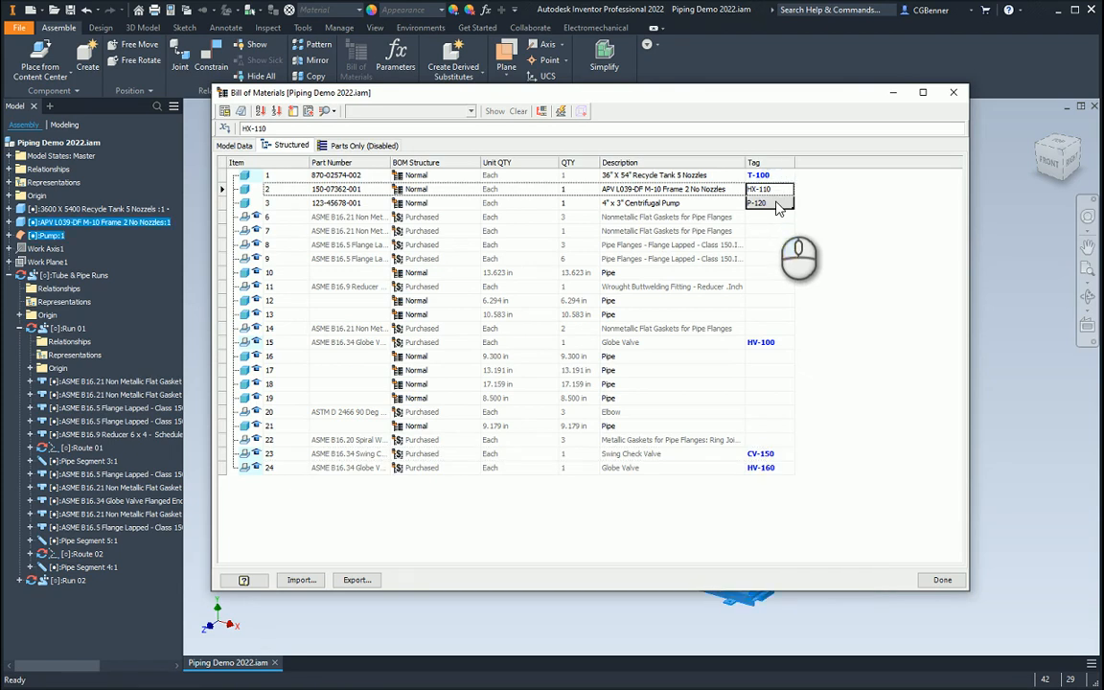
right_click(777, 202)
left_click(808, 240)
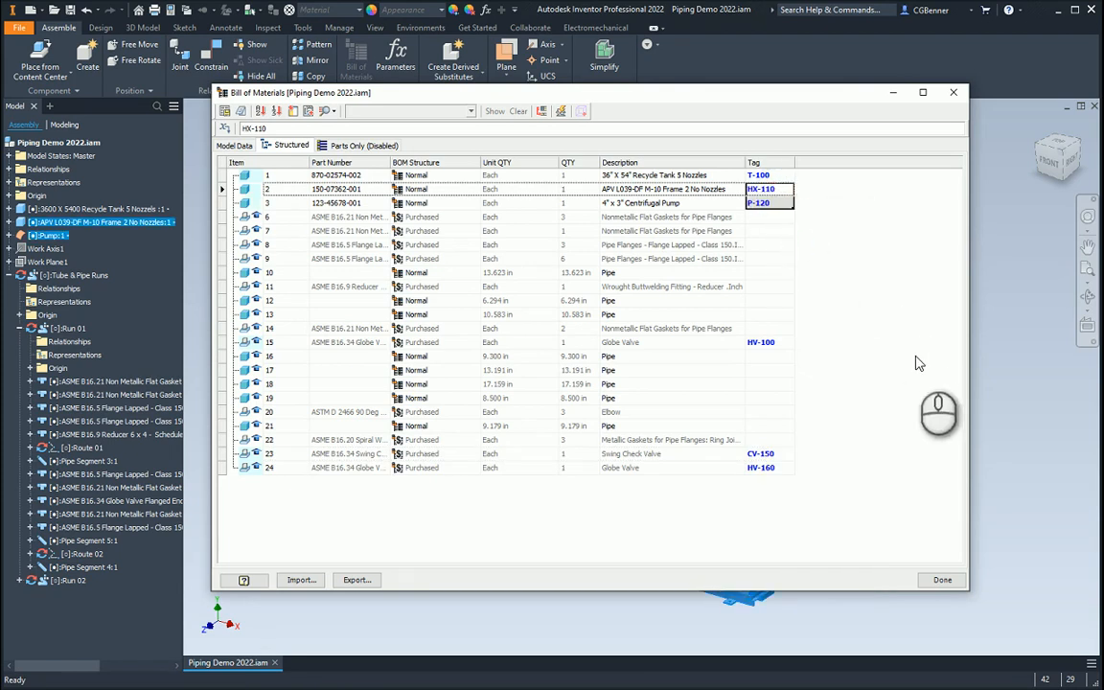